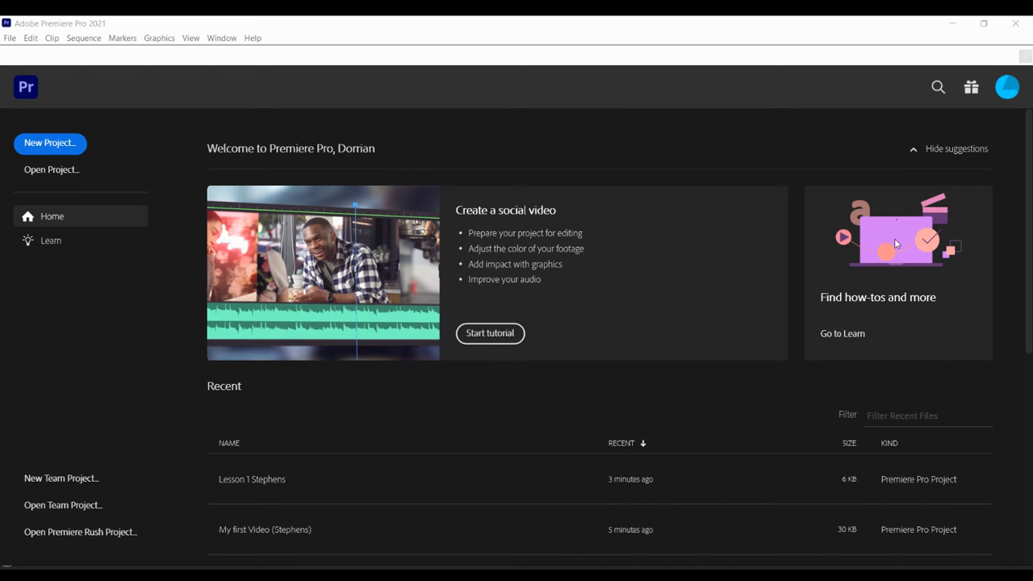
Start a new project and name it "Lesson 1" followed by the project owner's surname.
click(1028, 173)
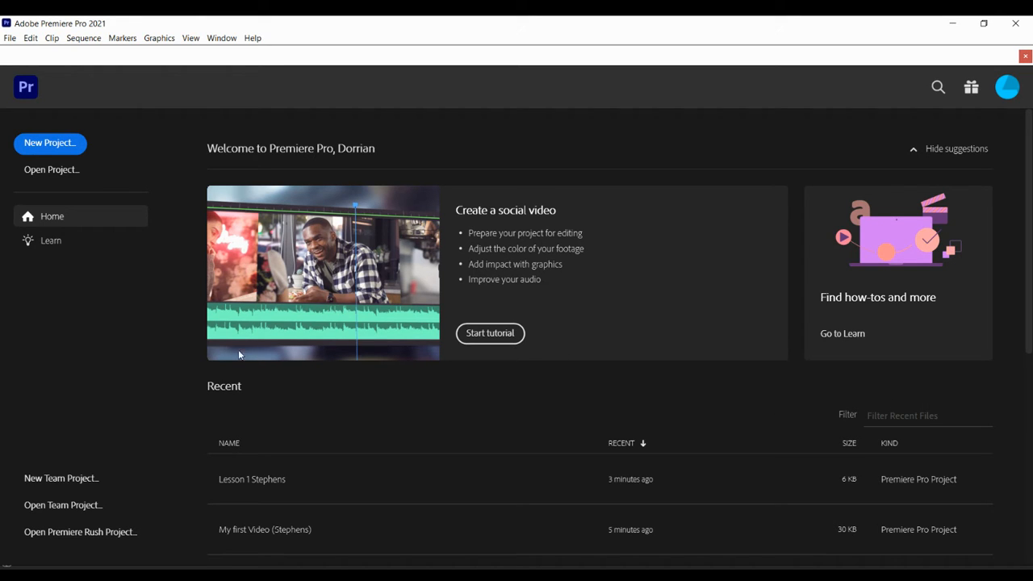
click(46, 153)
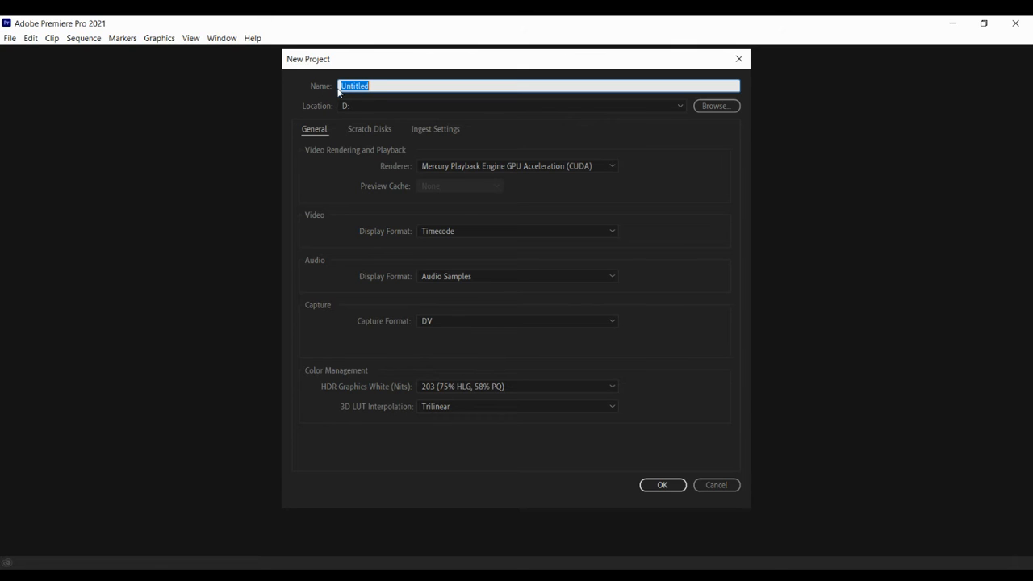
click(376, 85)
drag(376, 85, 303, 74)
text(Lesson 1 Stephens)
Set the project's location to drive D: and create the project, replacing the existing one of the same name.
click(679, 110)
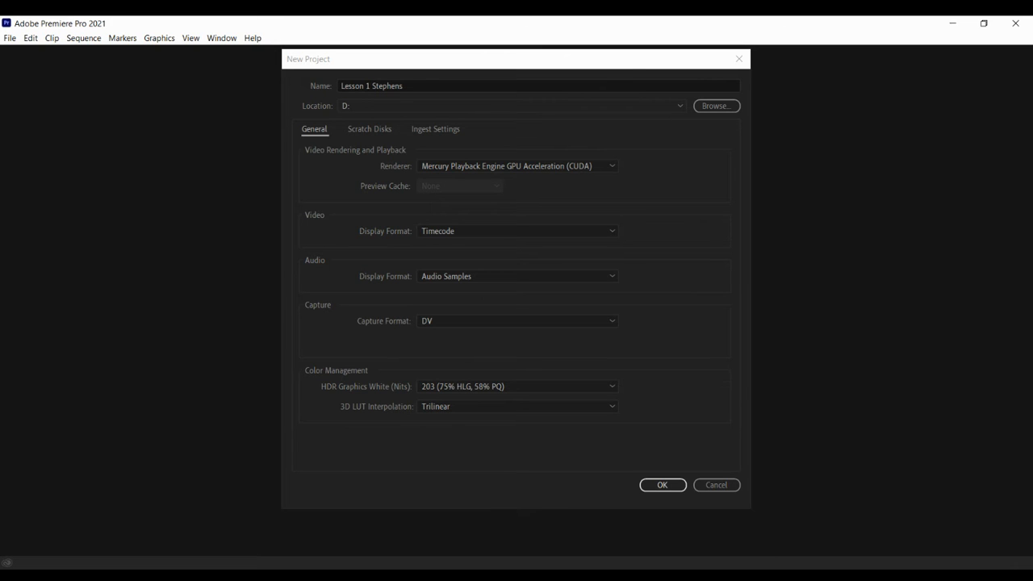
click(355, 122)
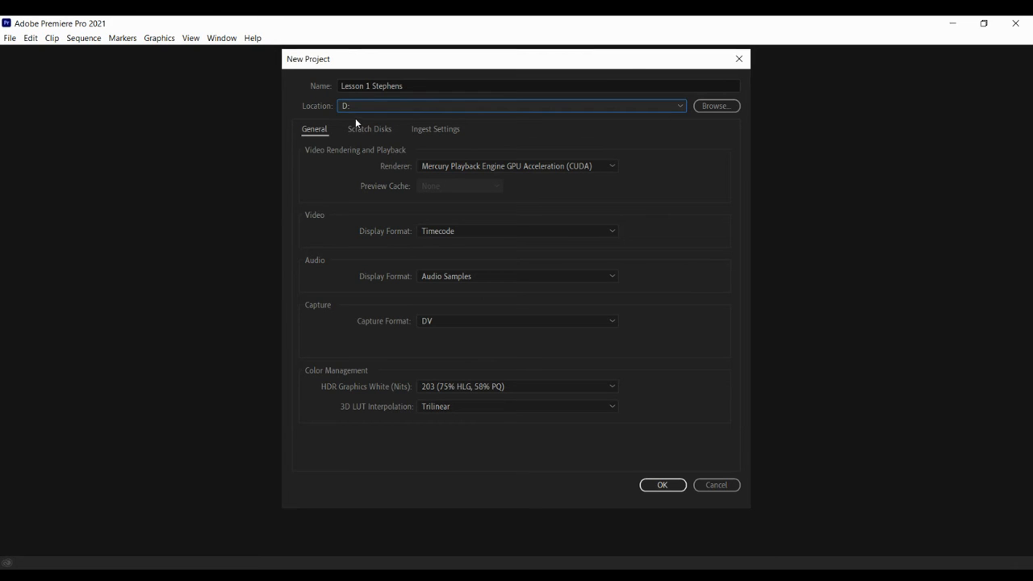
click(680, 107)
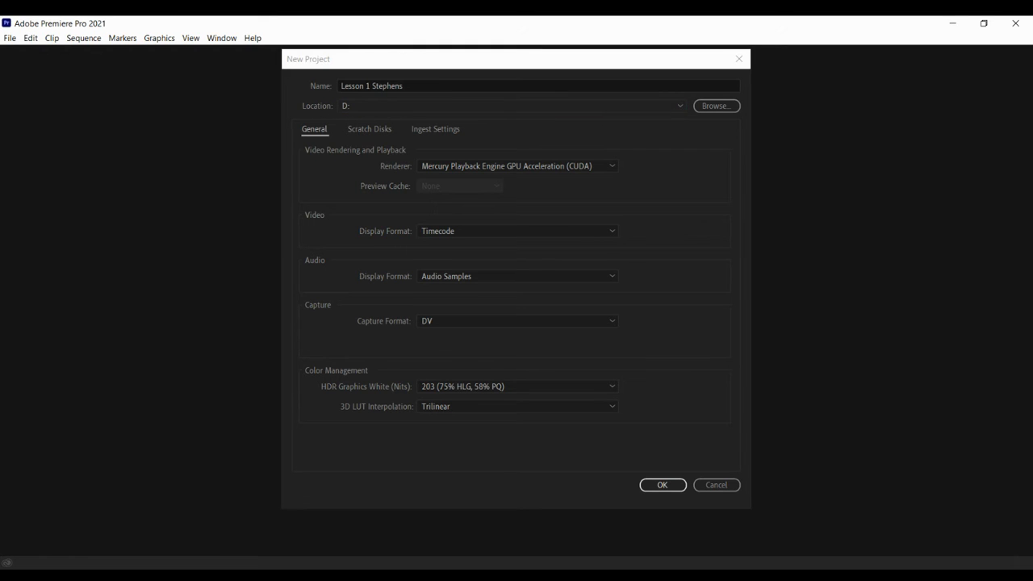
click(632, 138)
click(682, 110)
click(608, 120)
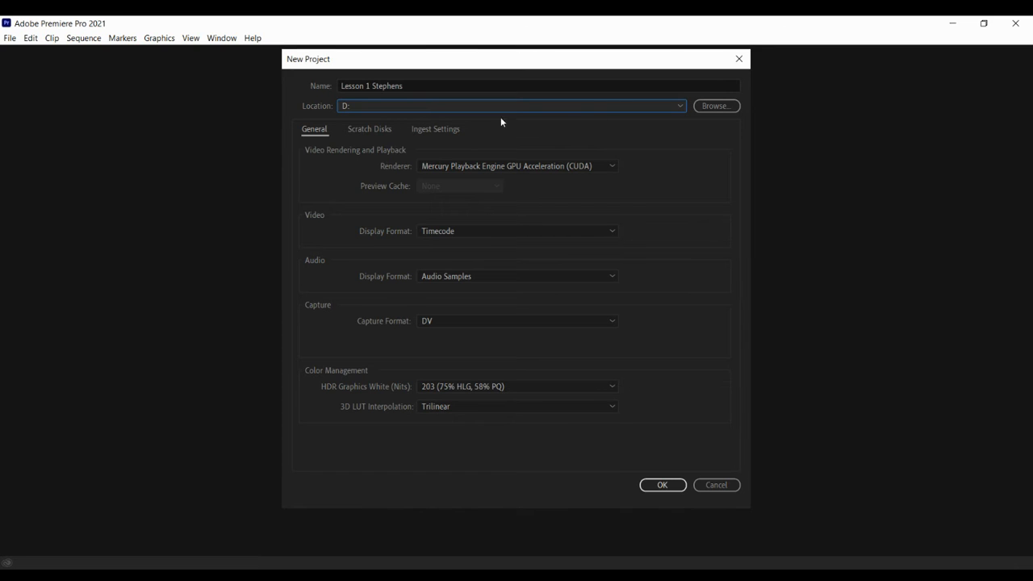
click(661, 486)
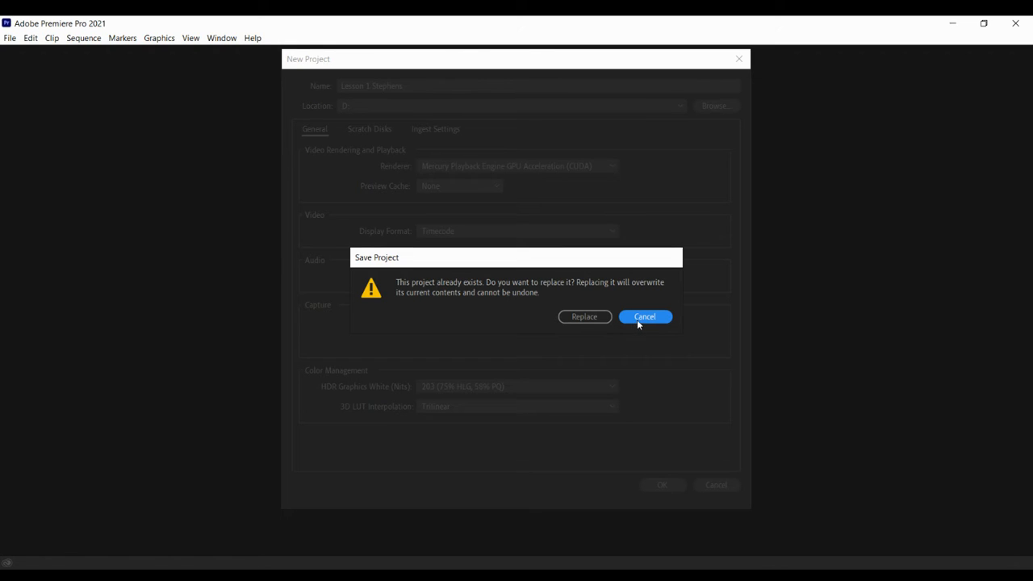
click(599, 317)
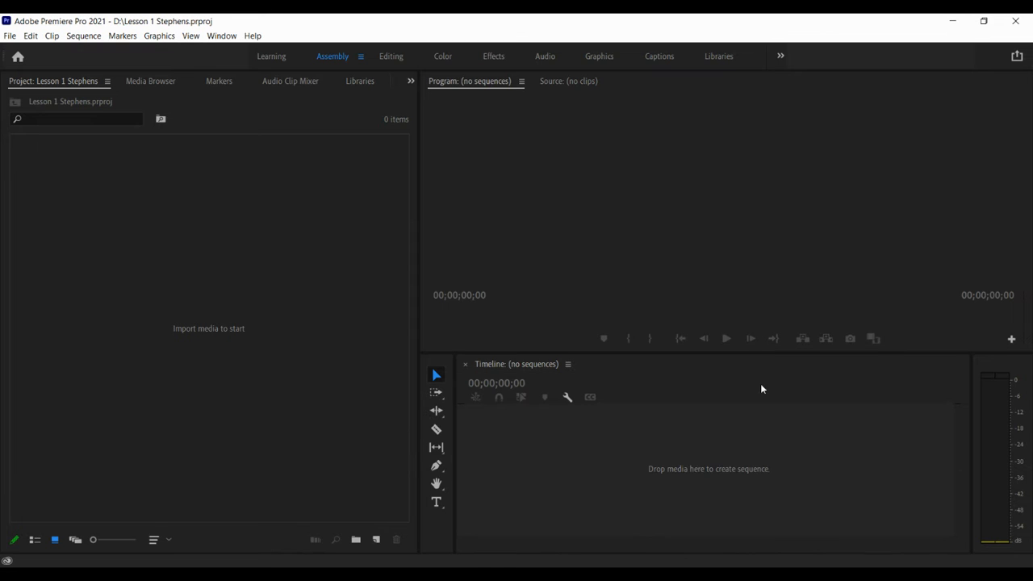
Reset the Assembly workspace to its saved layout.
click(258, 167)
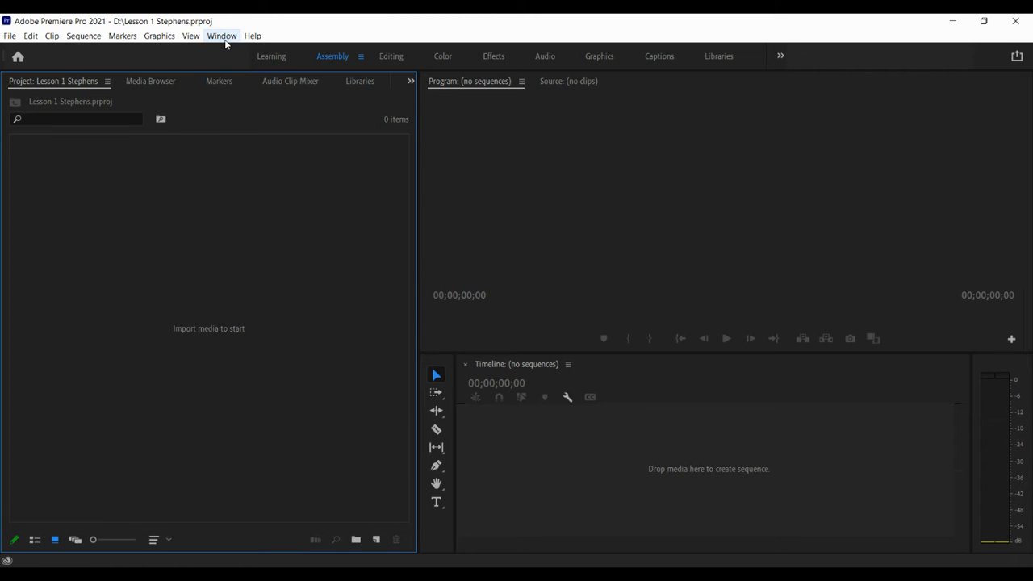
click(222, 36)
mouse_move(234, 54)
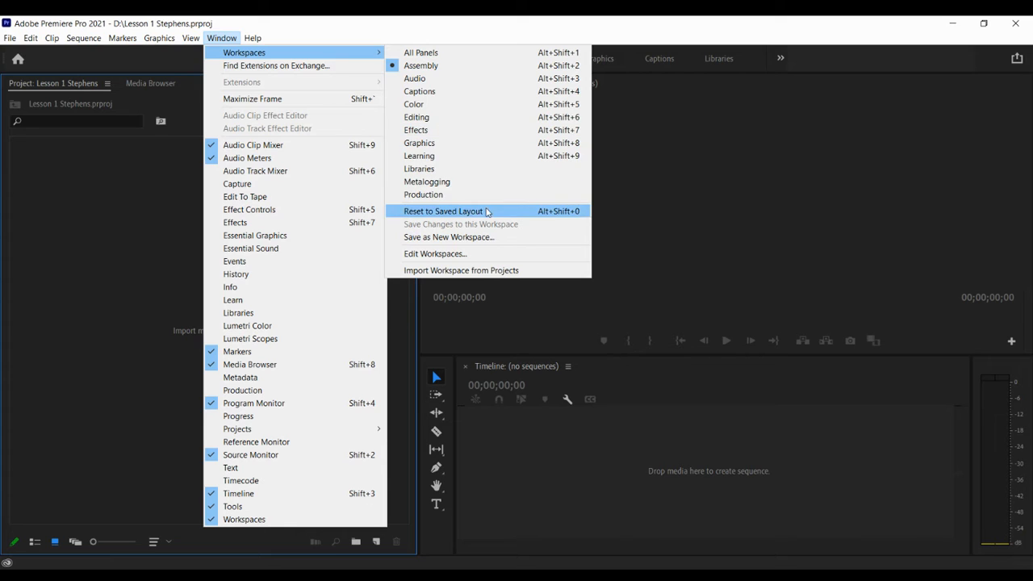
click(486, 211)
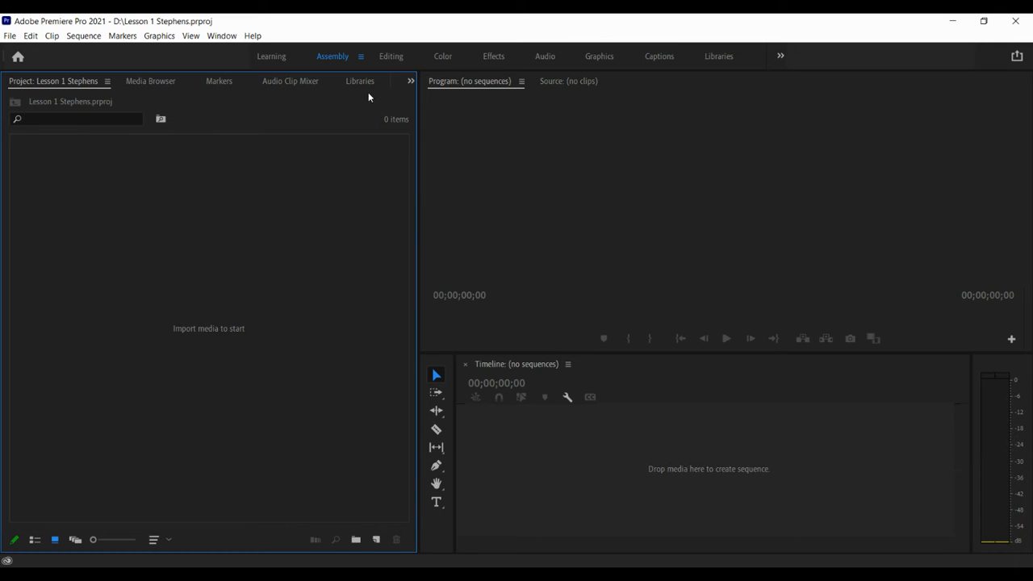
Browse the media on drive D: to the "my first video" folder inside DDA 1 > premier.
click(153, 82)
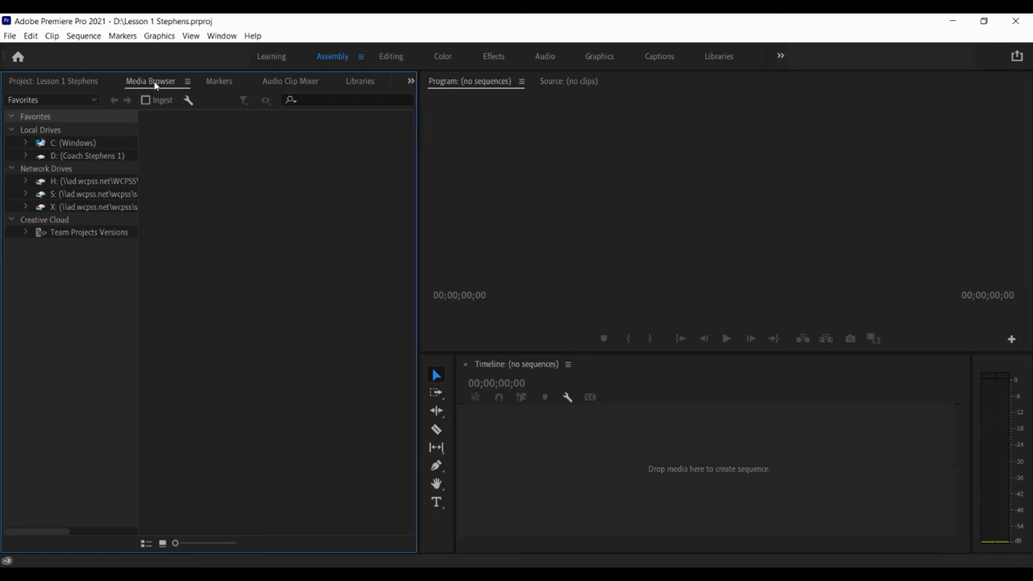
click(26, 157)
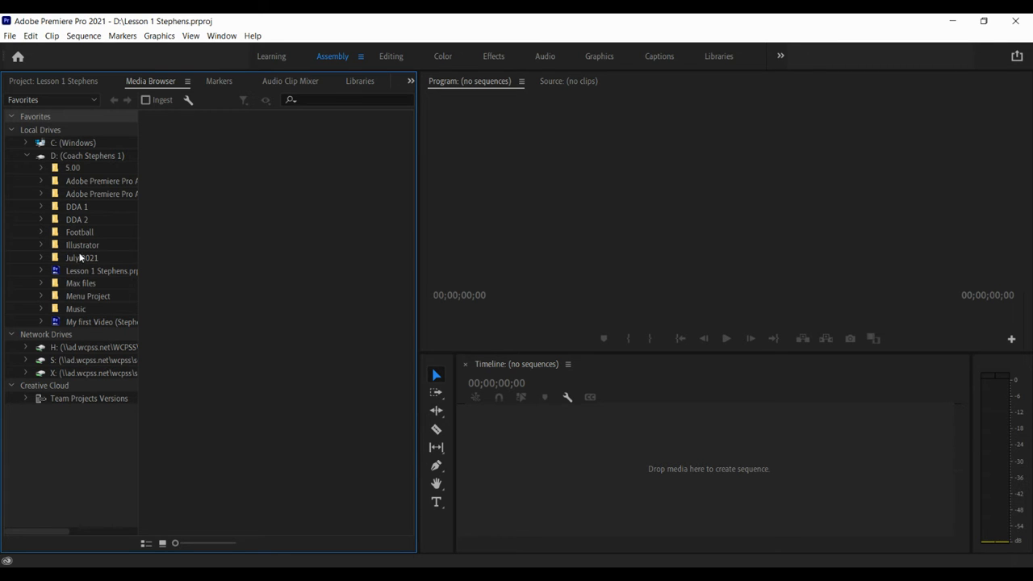
click(72, 209)
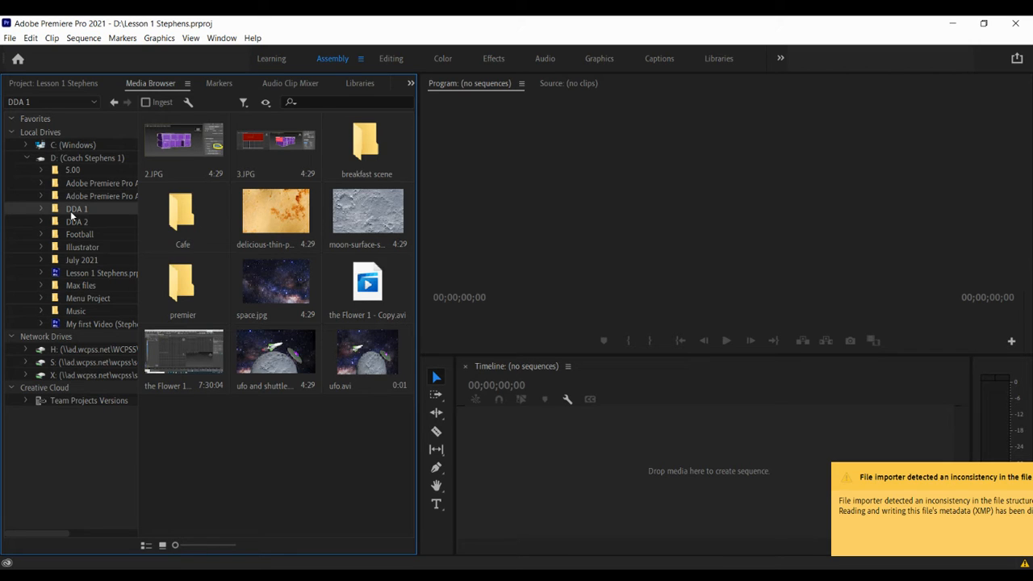
click(184, 285)
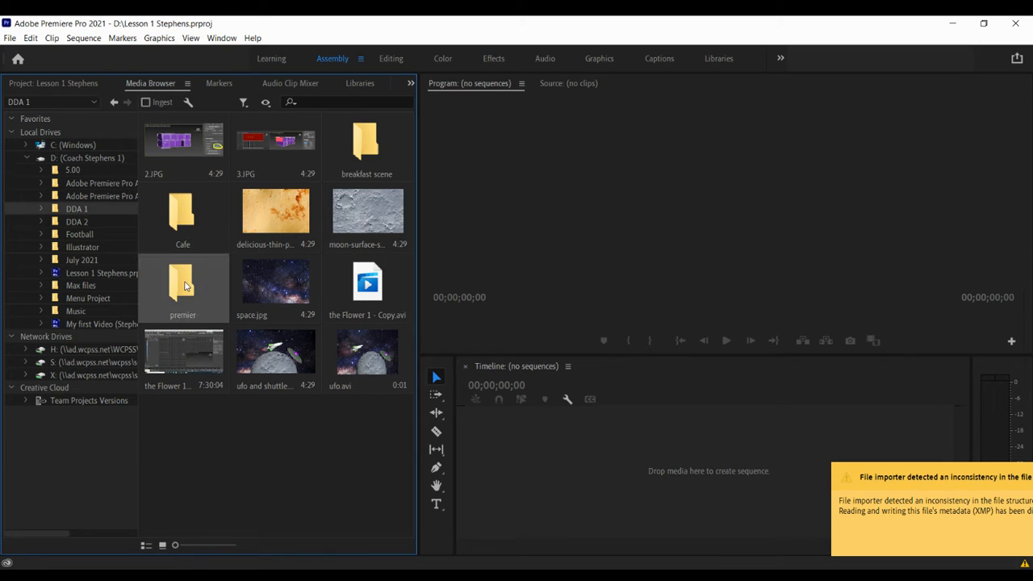
double_click(185, 284)
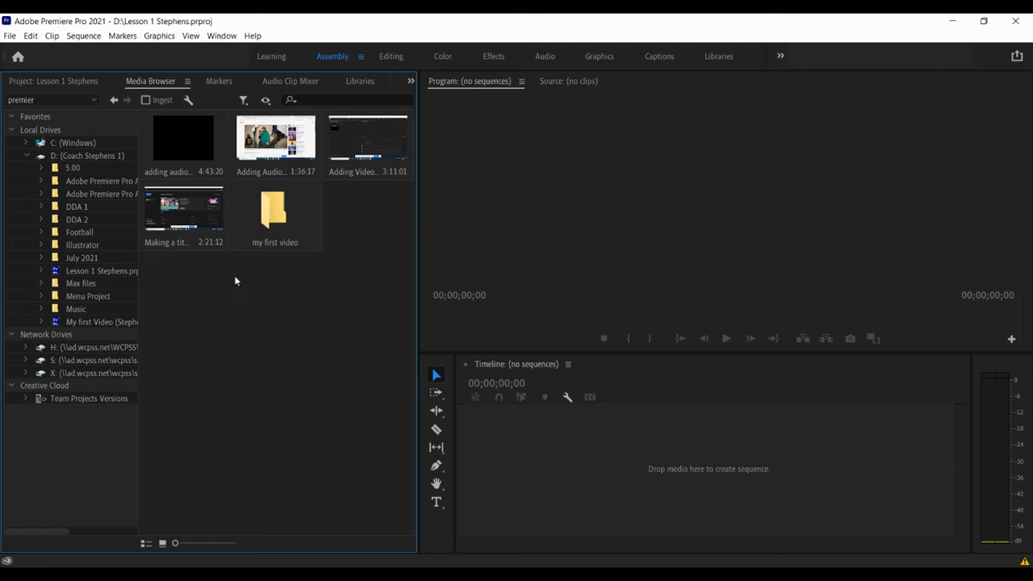
double_click(277, 211)
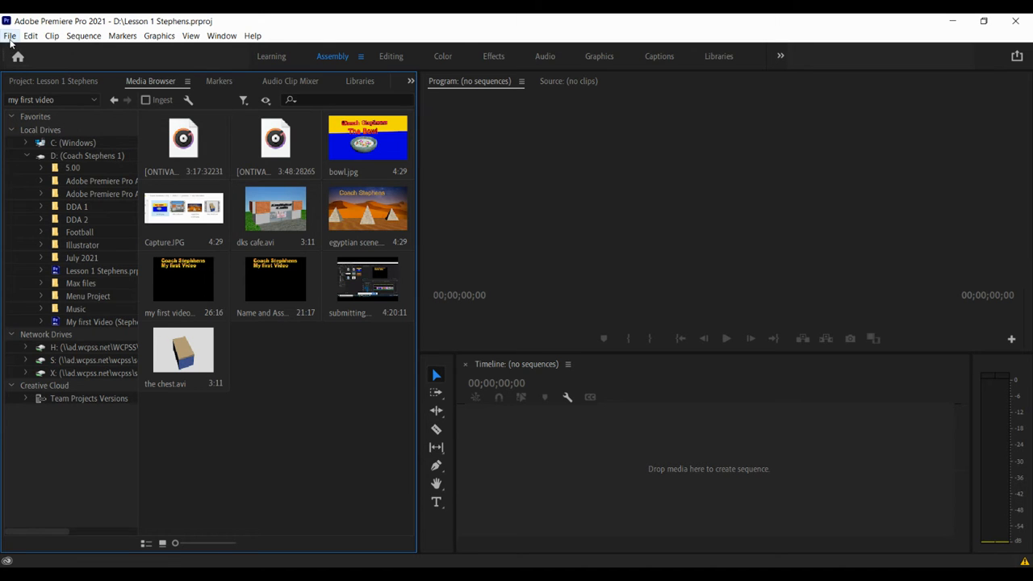
Create a legacy title named "page 1" at 720 x 480, 29.97 fps, and dismiss the titling tools notice.
click(9, 36)
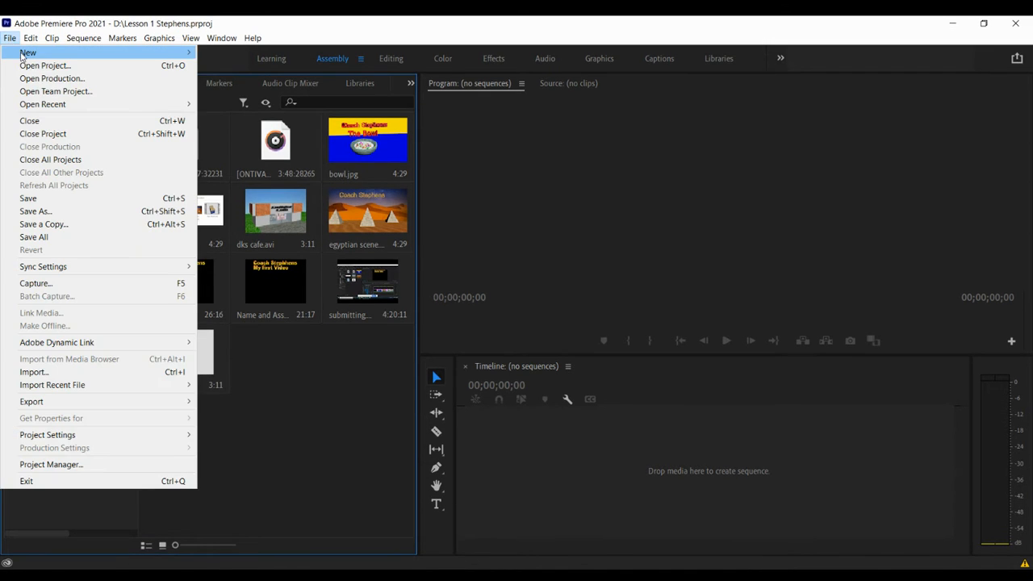
mouse_move(22, 55)
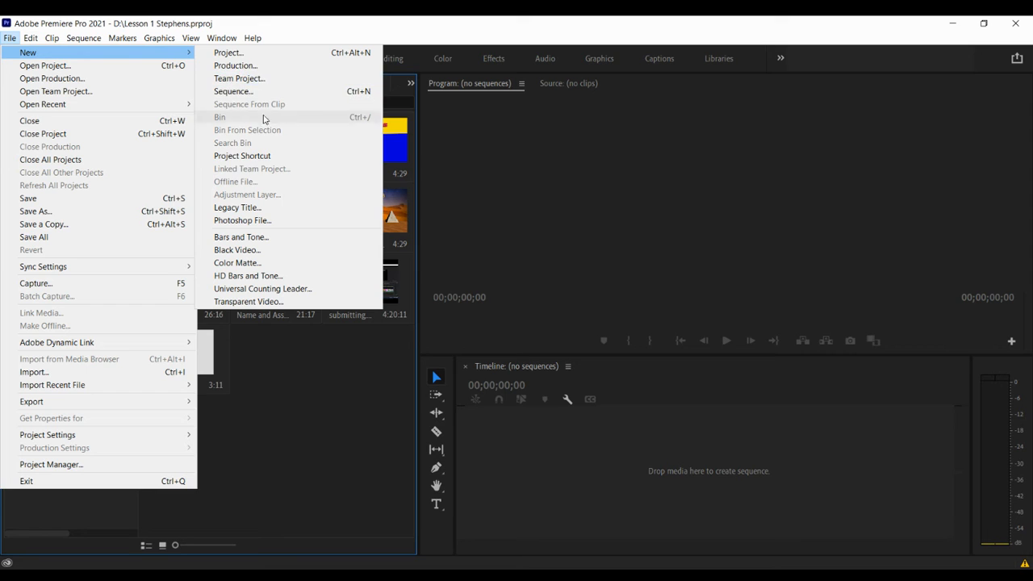
click(267, 211)
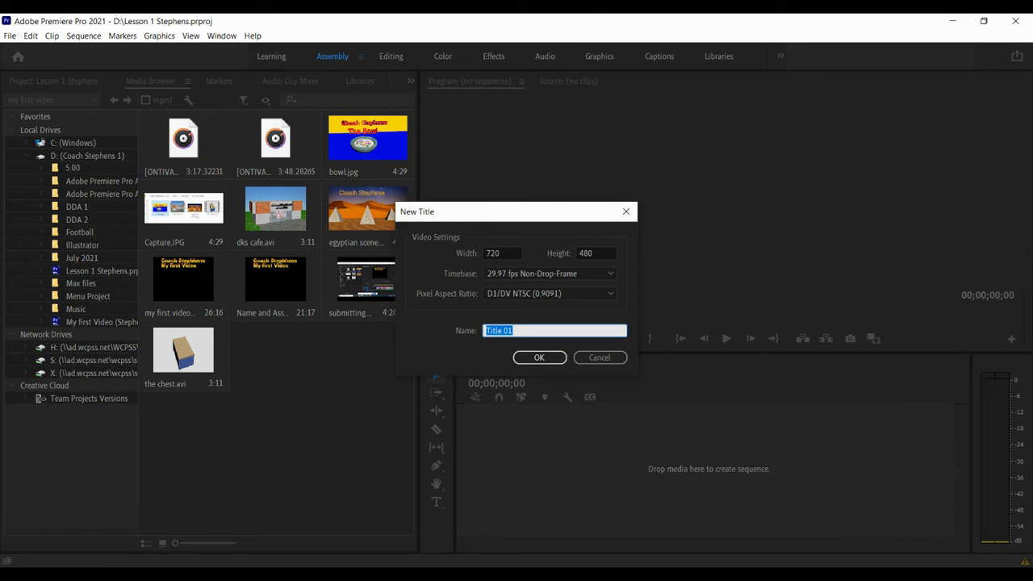
click(514, 331)
drag(514, 331, 485, 331)
text(page 1)
click(538, 357)
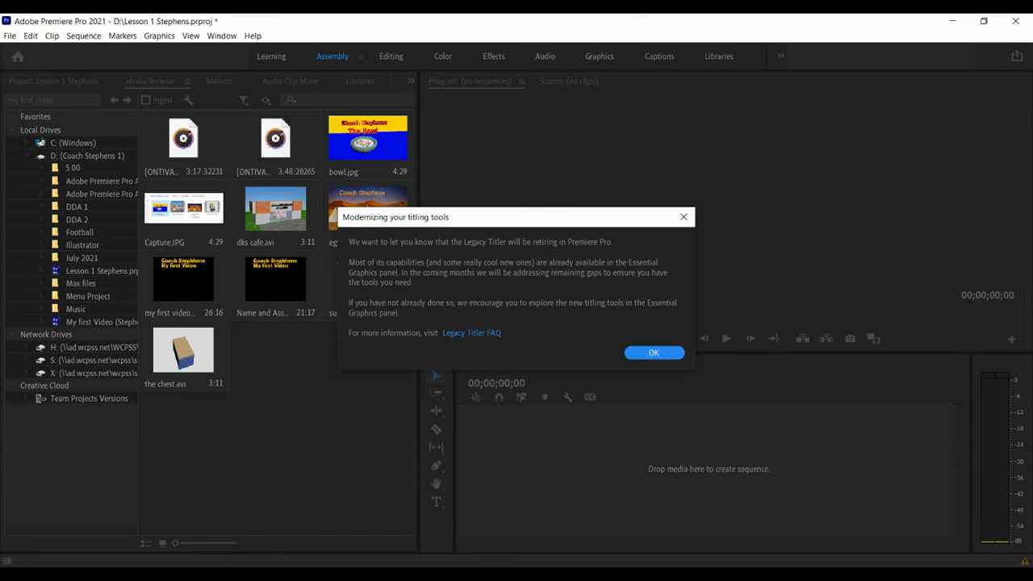
click(637, 357)
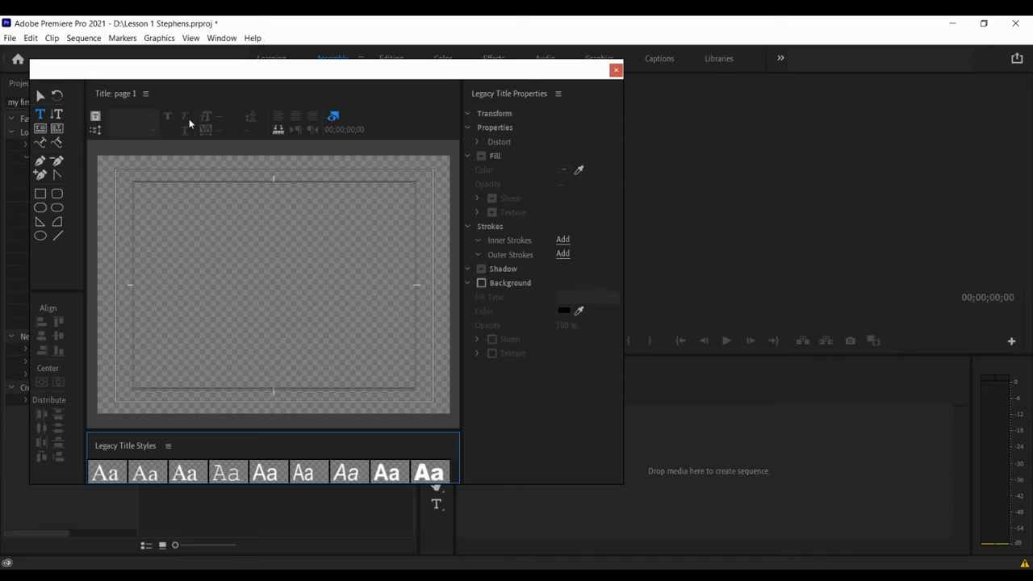
Move the title editor clear of the media folder list and view the full set of legacy title styles.
drag(207, 77, 461, 96)
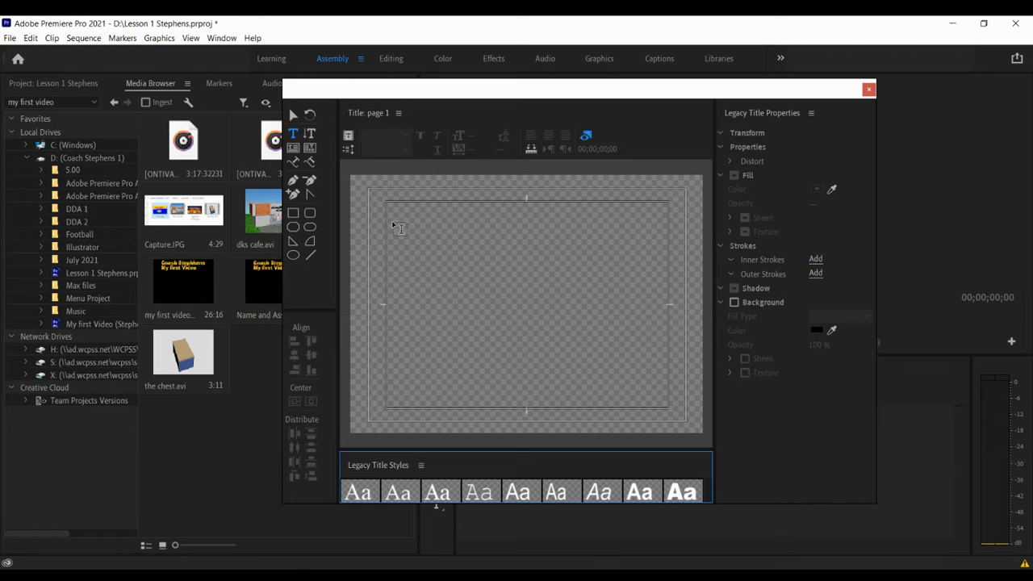
double_click(433, 468)
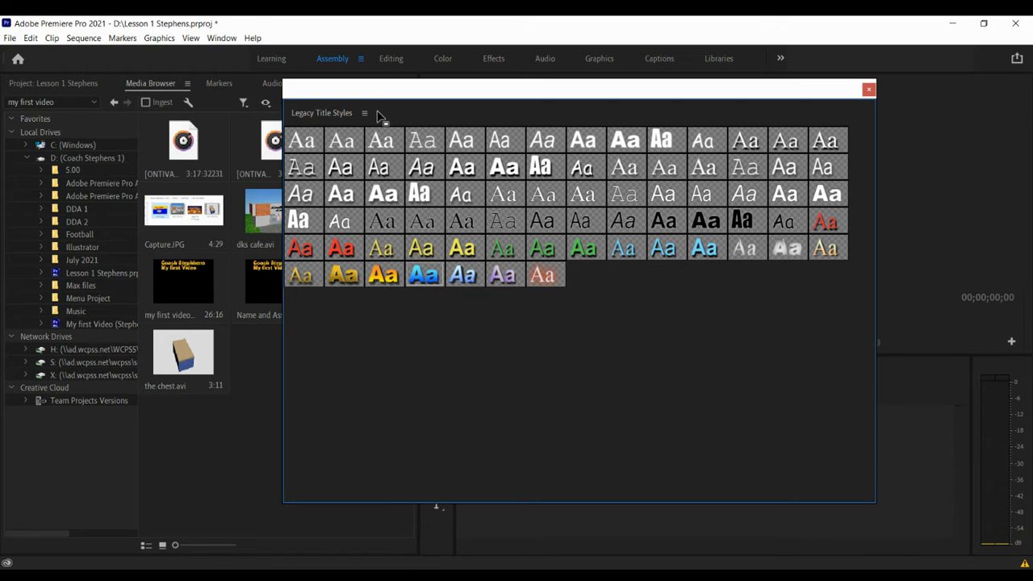
double_click(378, 113)
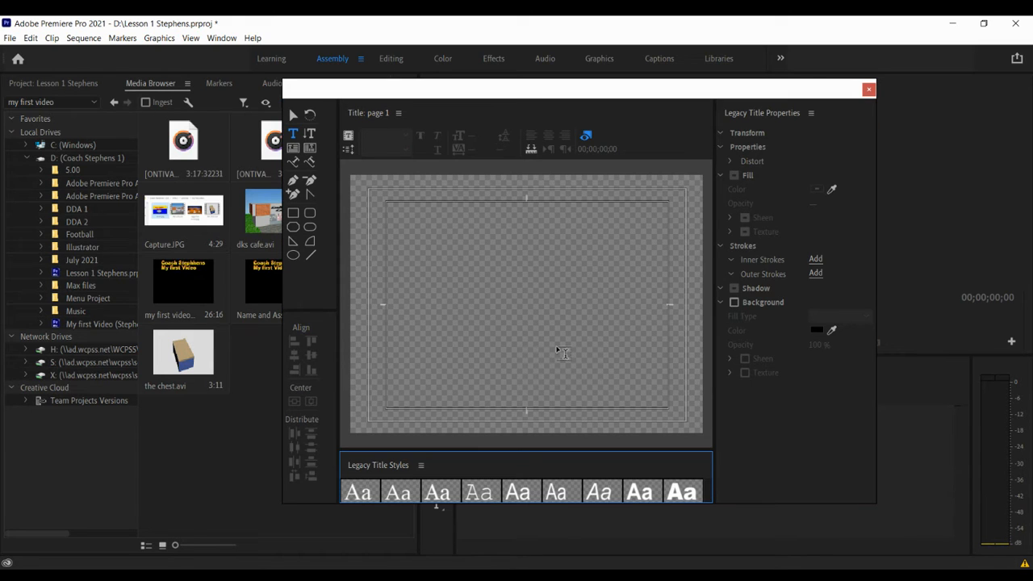
Add a three-line text to the title canvas reading "Coach", the coach's surname, and "Lesson 1".
click(292, 133)
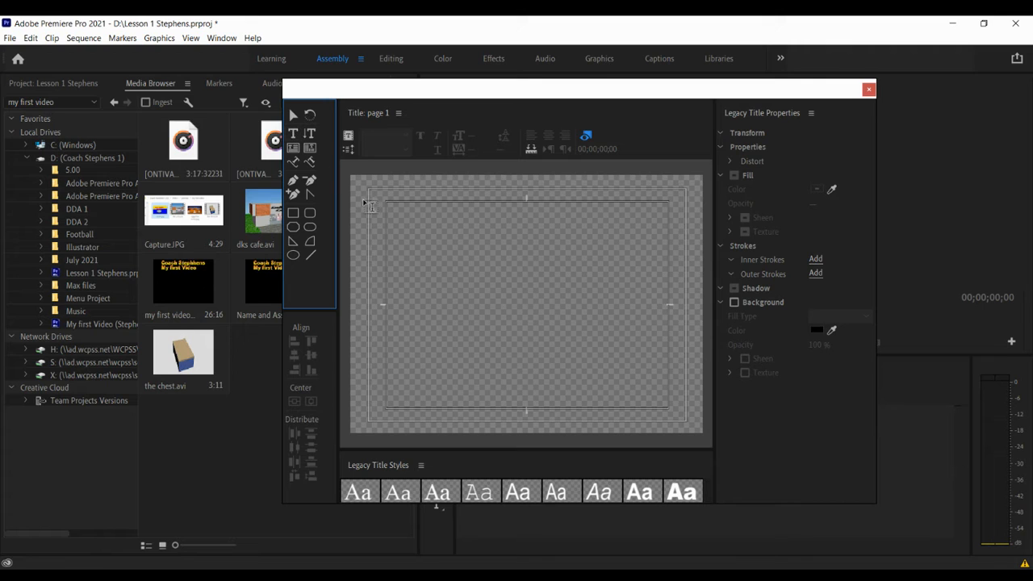
click(395, 225)
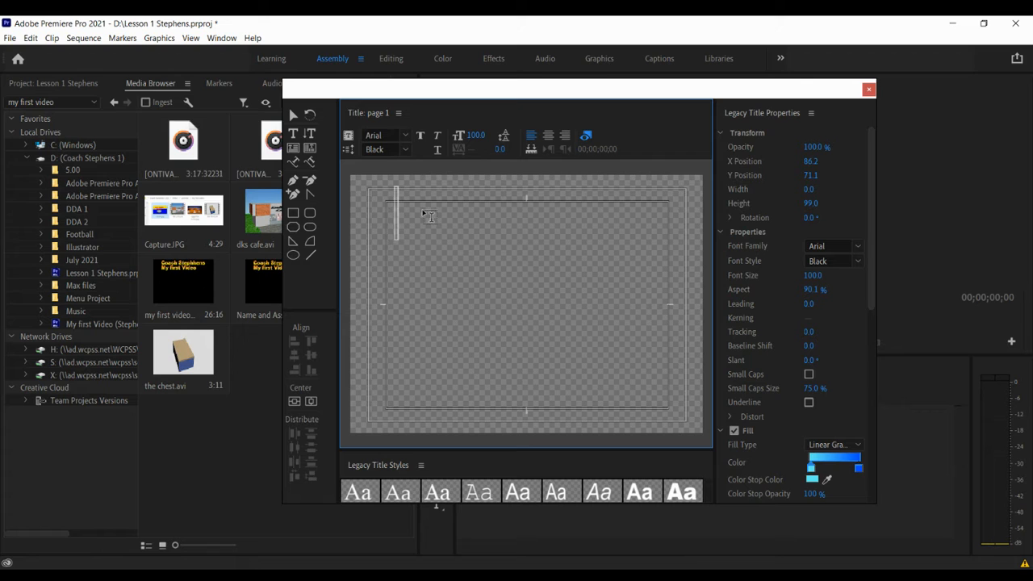
text(Coach)
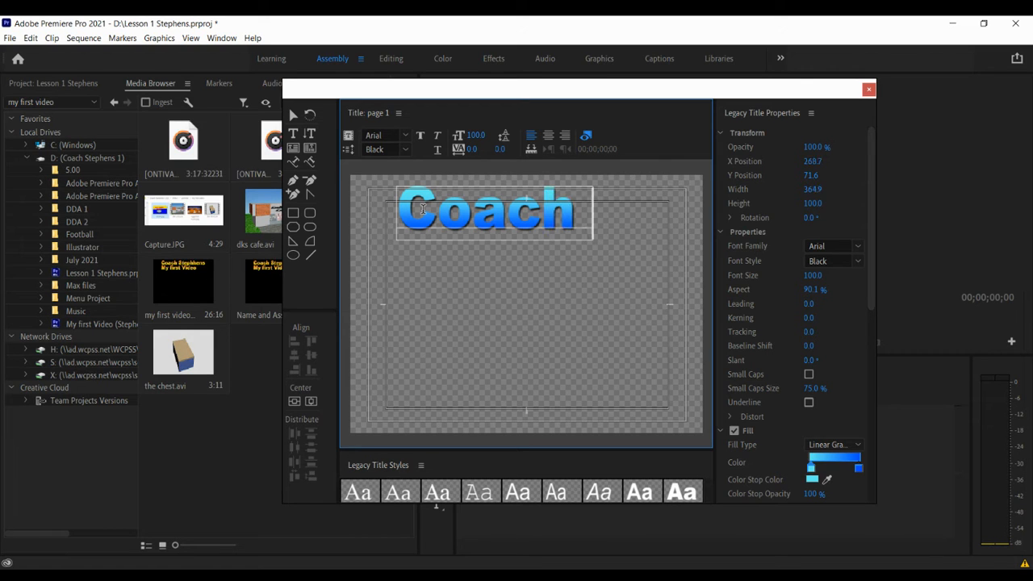
key(Return)
text(Stephens)
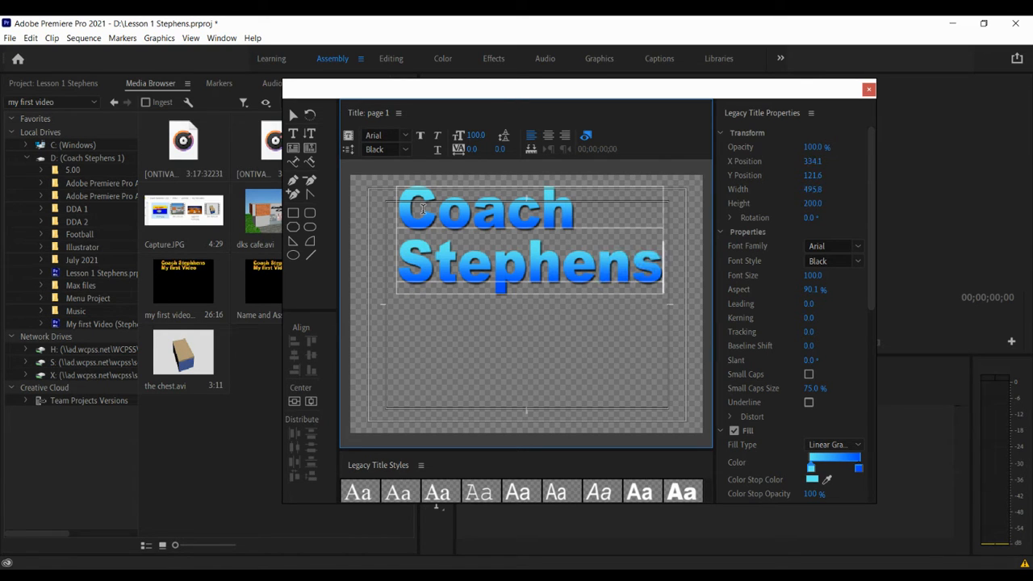
key(Return)
text(Lesson)
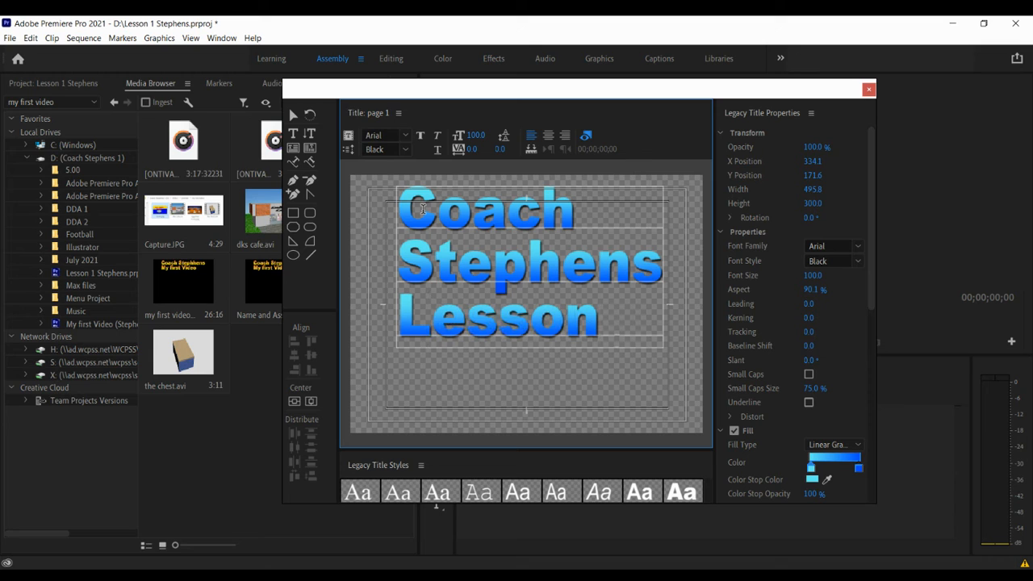
text( 1)
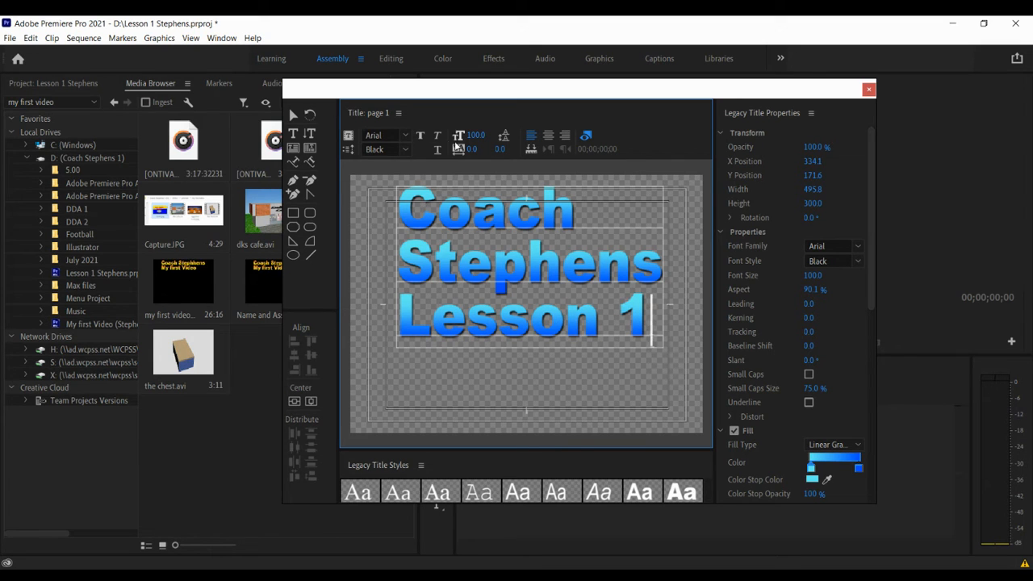
Center-align the title text and move it to the middle of the frame, at about X 352, Y 228.
click(546, 140)
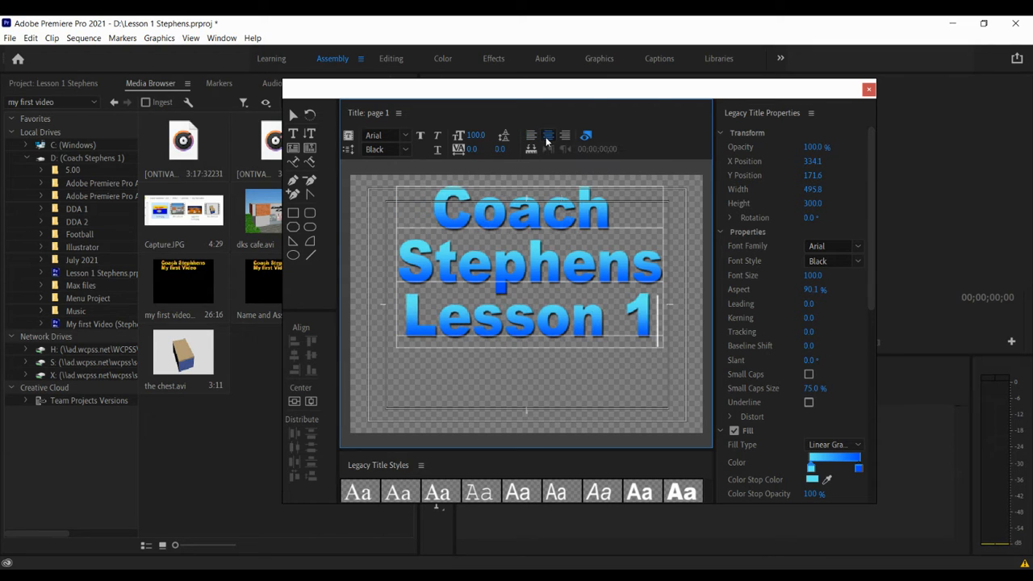
click(292, 115)
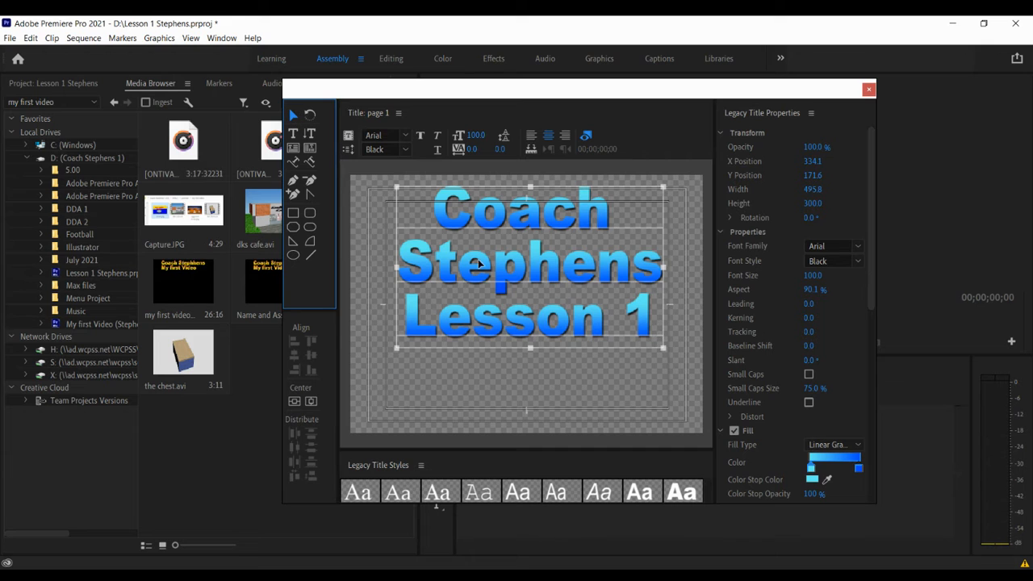
drag(479, 264, 529, 305)
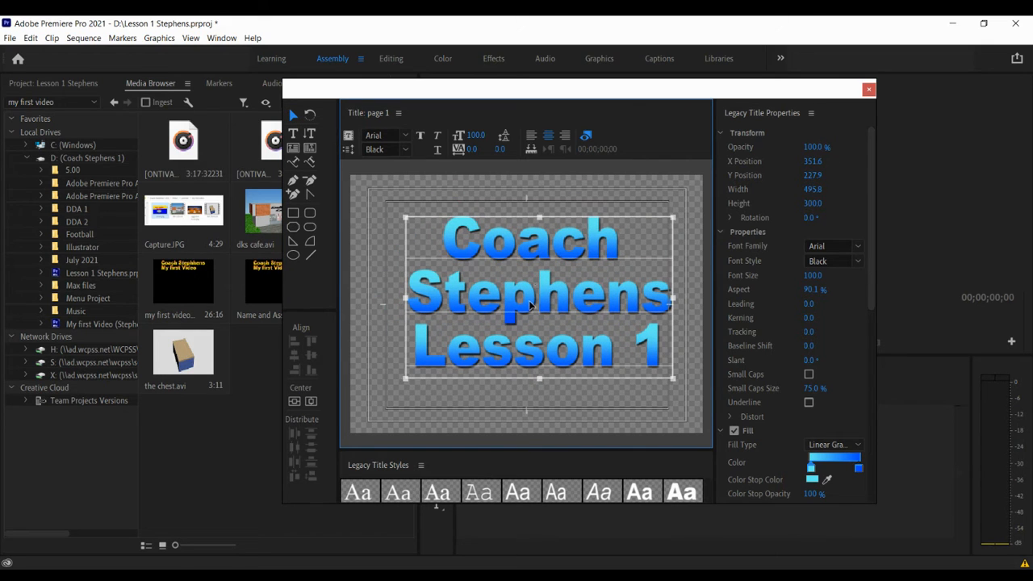
Set the end color stop of the title text's gradient fill to bright green (31FF00).
double_click(849, 457)
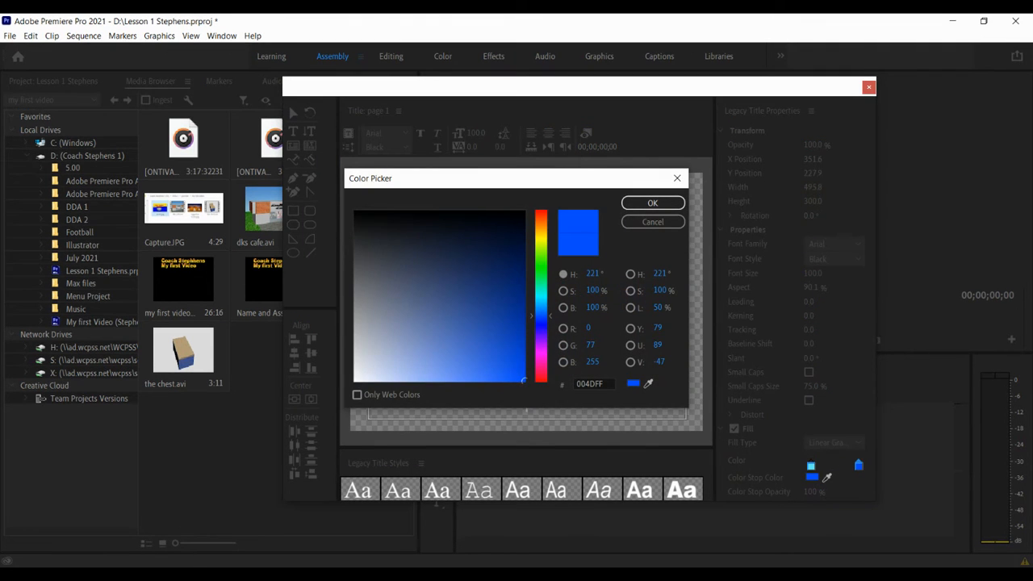
click(542, 262)
click(652, 203)
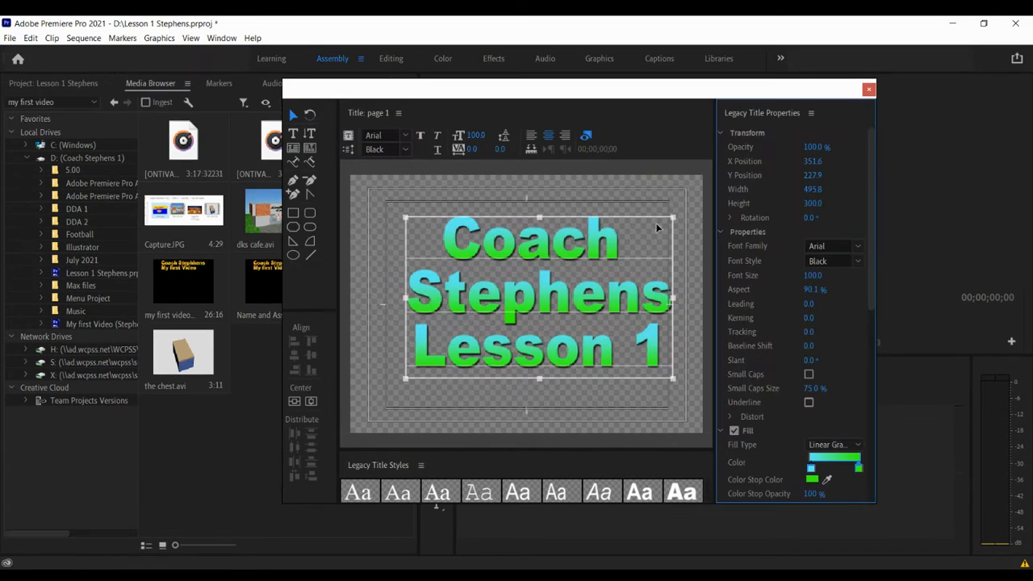
Recolor the end stop of the text's gradient to light blue (00A6FF) and shift that stop slightly inward.
double_click(855, 462)
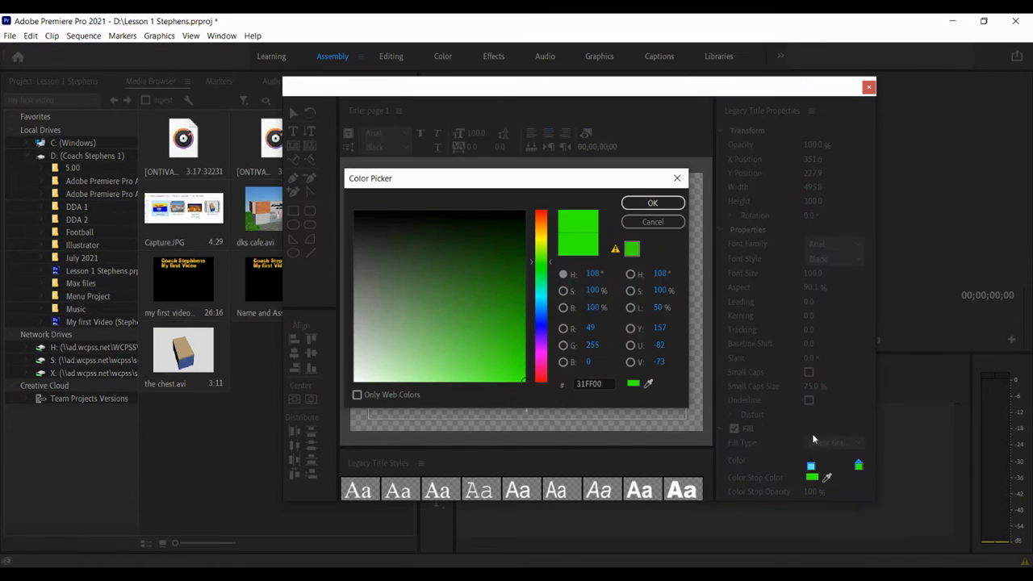
click(541, 287)
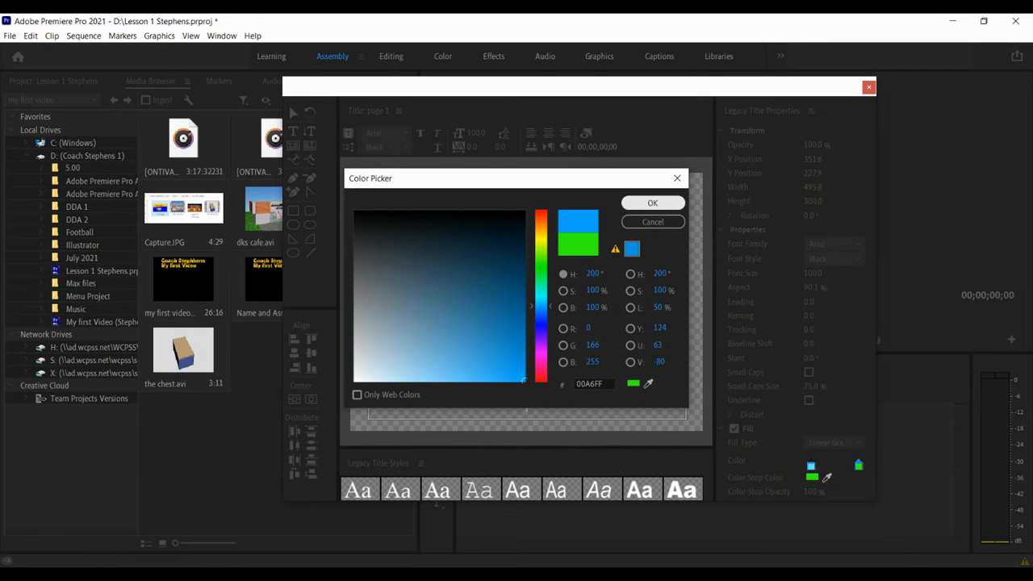
click(652, 202)
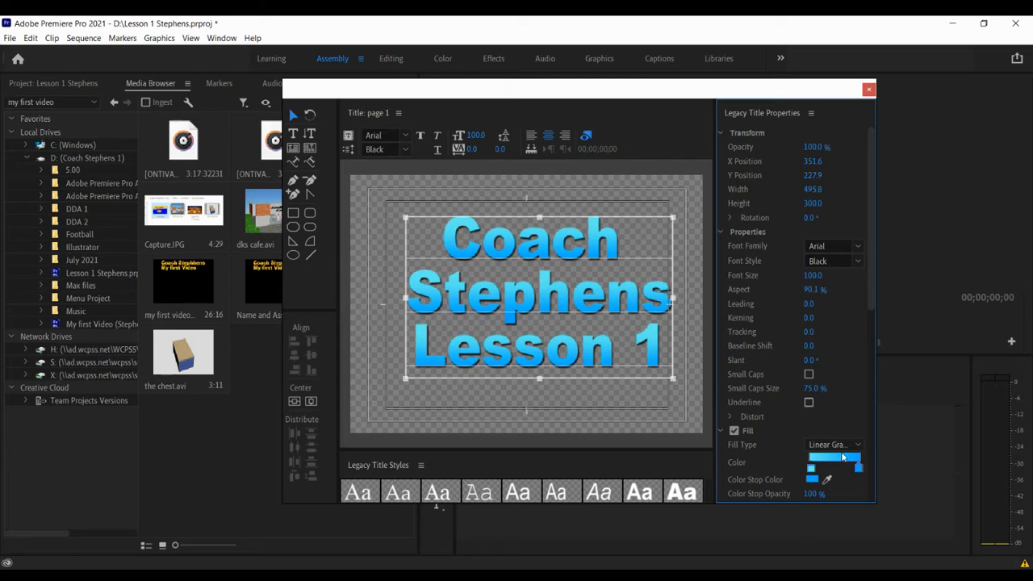
mouse_move(856, 468)
mouse_down()
mouse_move(830, 475)
mouse_move(853, 474)
mouse_up()
Check the title's roll/crawl options and keep the title type as Still.
click(350, 152)
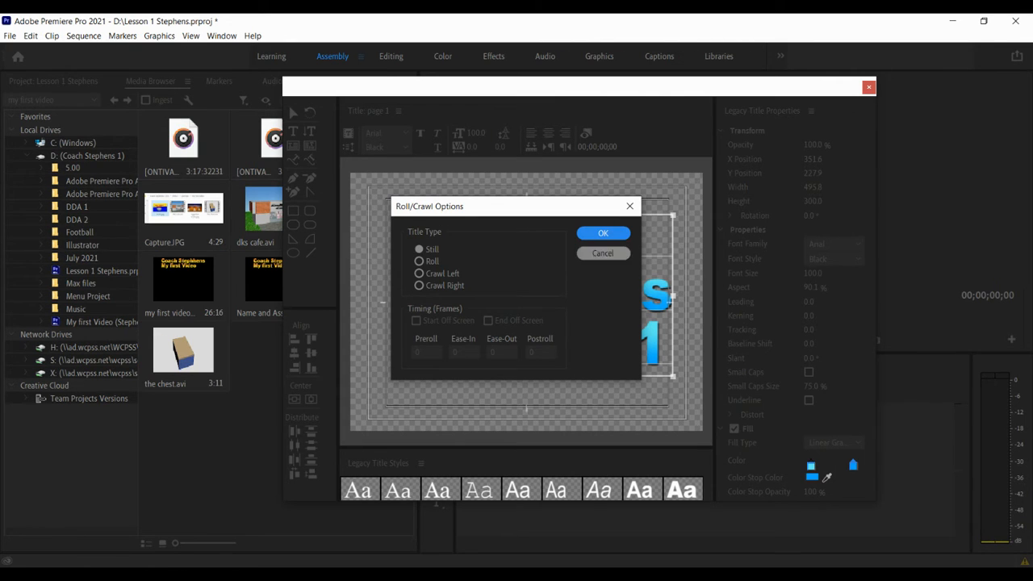
click(602, 232)
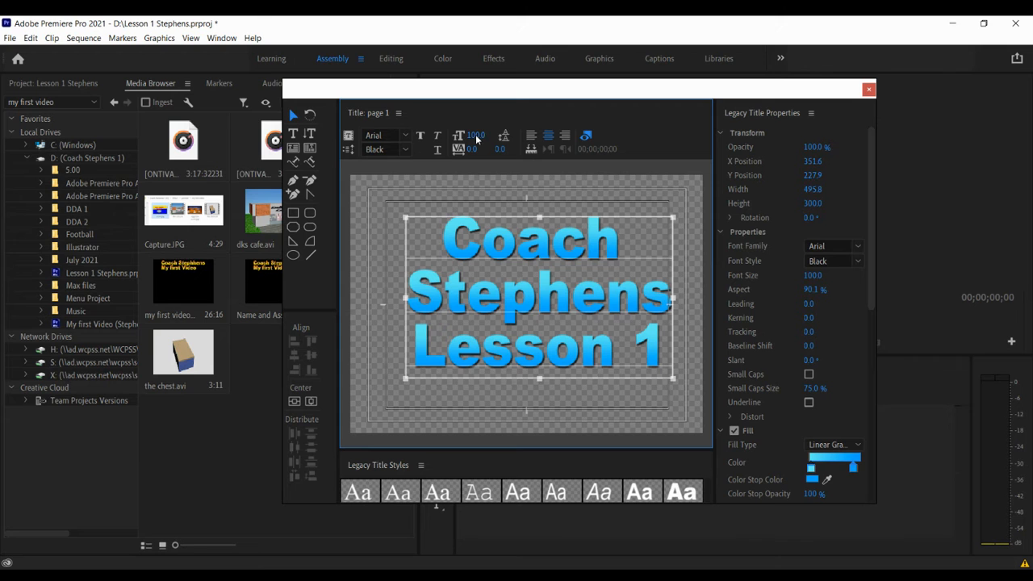
Enlarge the title text to font size 106, reposition it at about X 342, Y 227, and close the title editor.
mouse_move(476, 138)
mouse_down()
mouse_move(486, 139)
mouse_move(466, 140)
mouse_move(489, 141)
mouse_move(460, 145)
mouse_move(478, 138)
mouse_up()
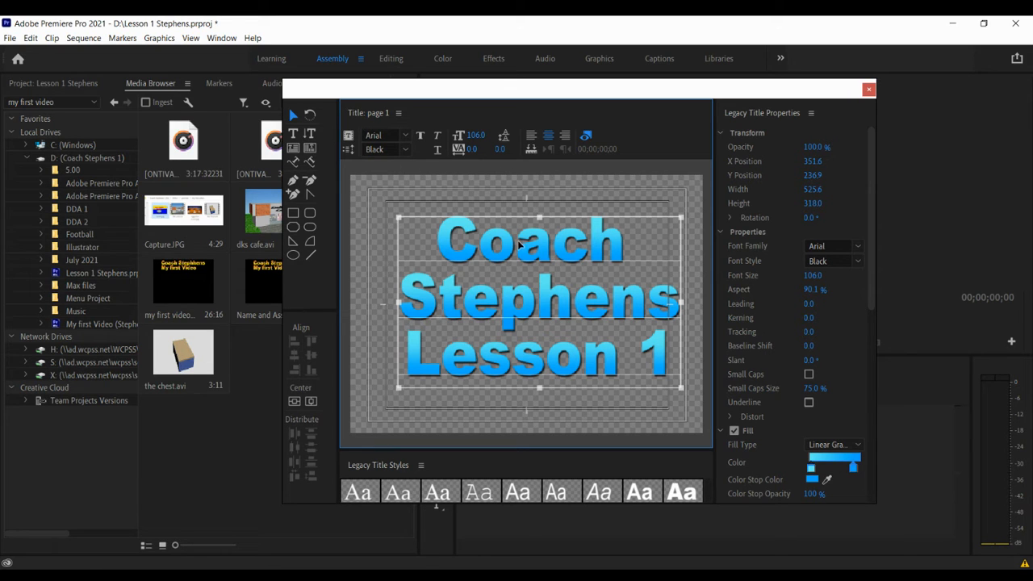
drag(527, 246, 522, 240)
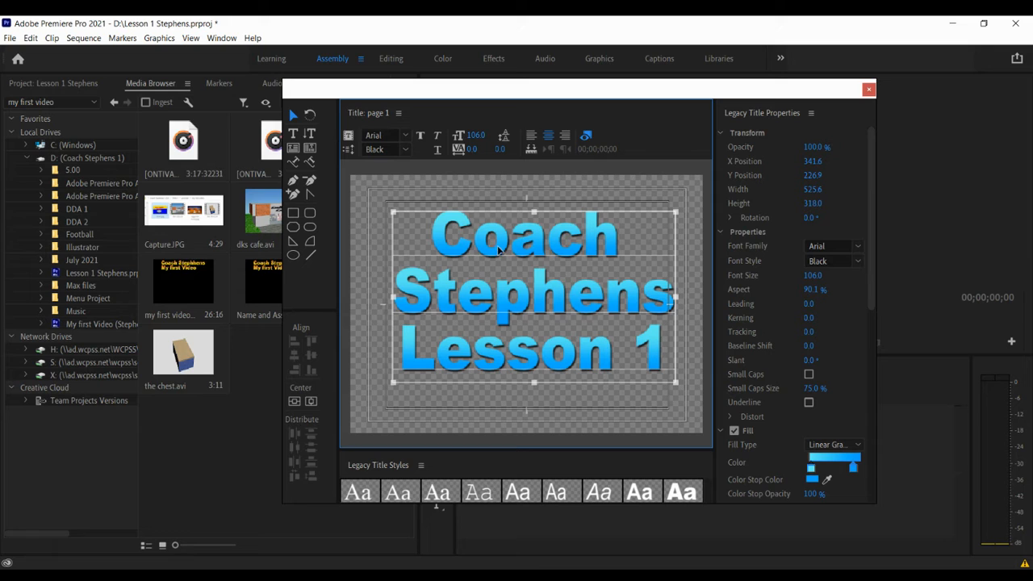
click(869, 90)
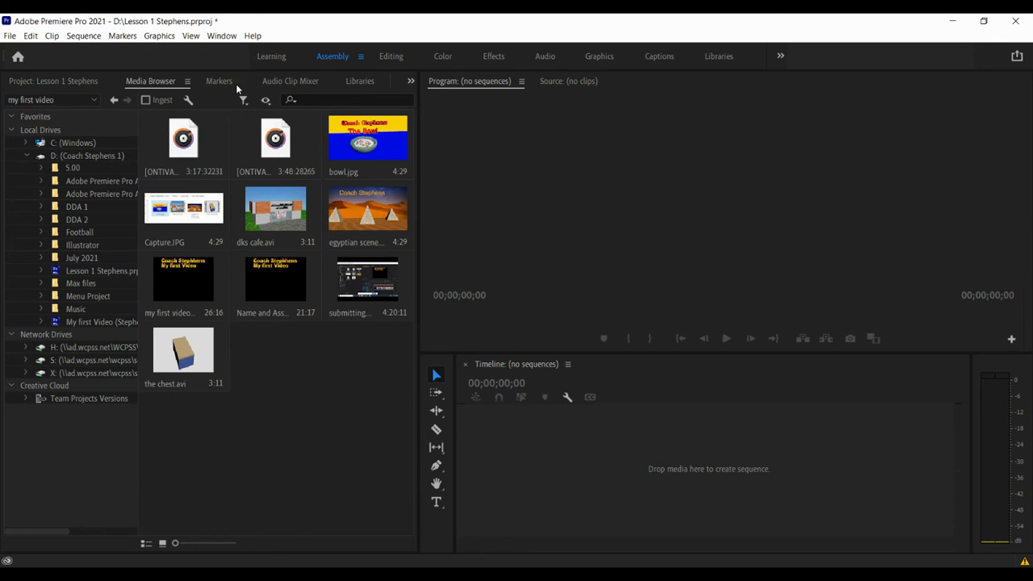
Switch to the Editing workspace and place the page 1 title in the empty timeline to create a sequence.
click(397, 58)
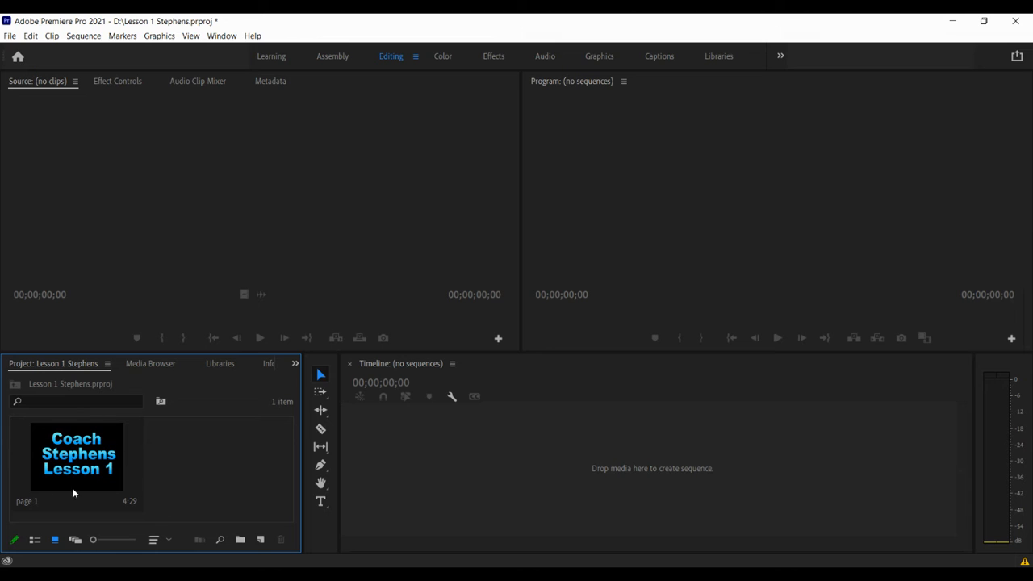
drag(94, 469, 382, 466)
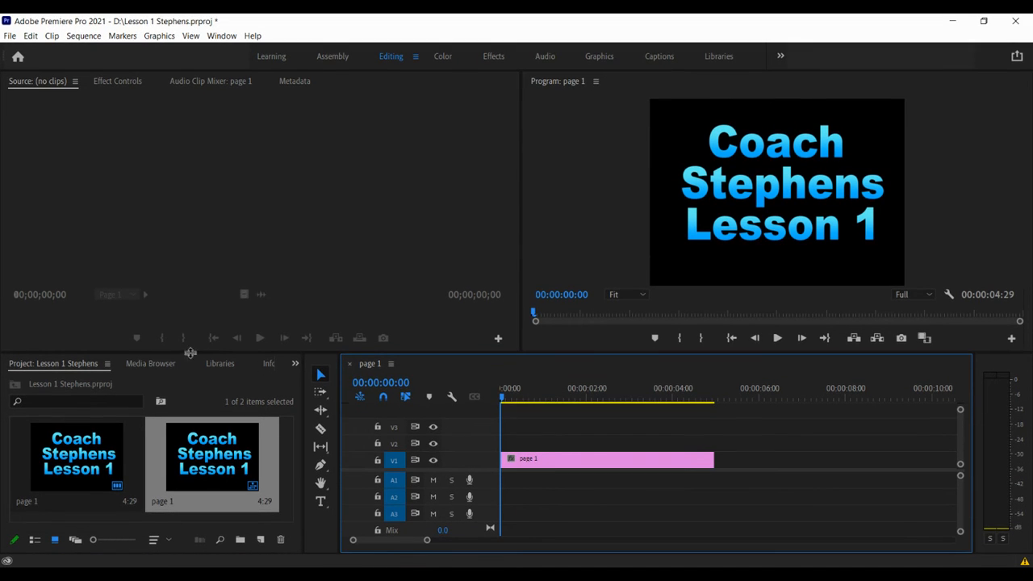
Place bowl.jpg from the DDA 1 > premier > my first video folder on V1 directly after the page 1 title.
click(159, 366)
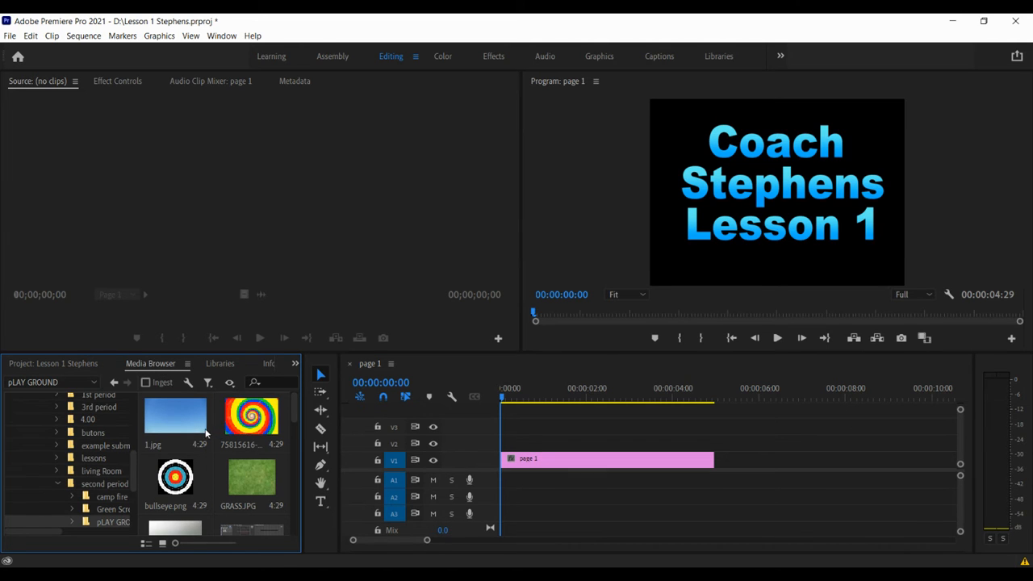
drag(134, 457, 132, 426)
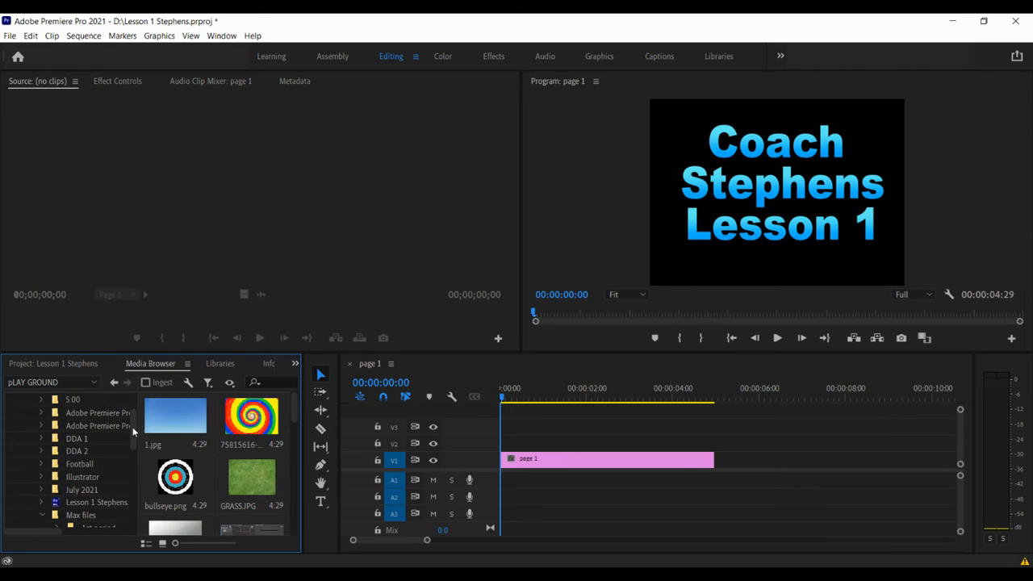
click(42, 439)
click(57, 476)
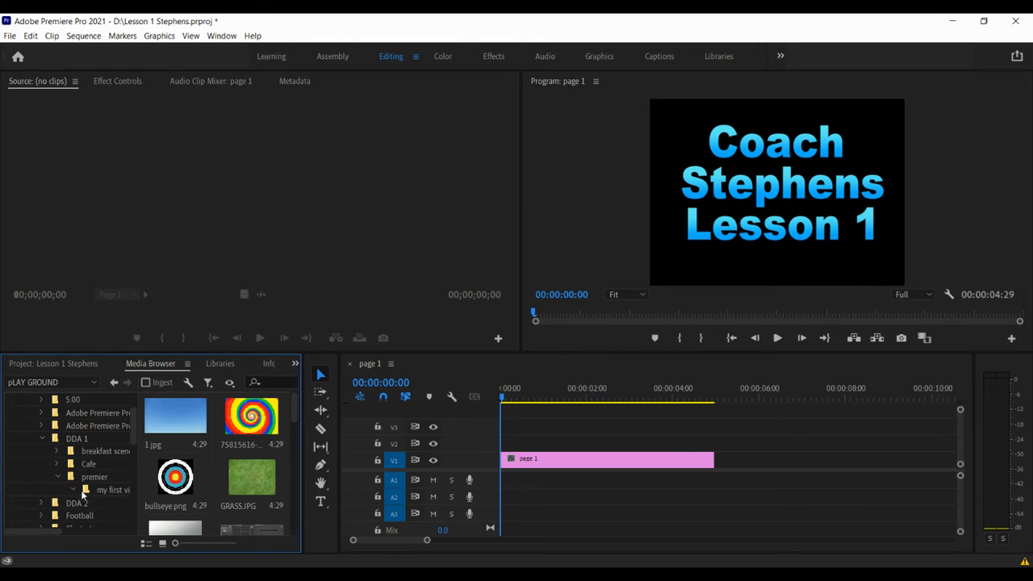
click(89, 489)
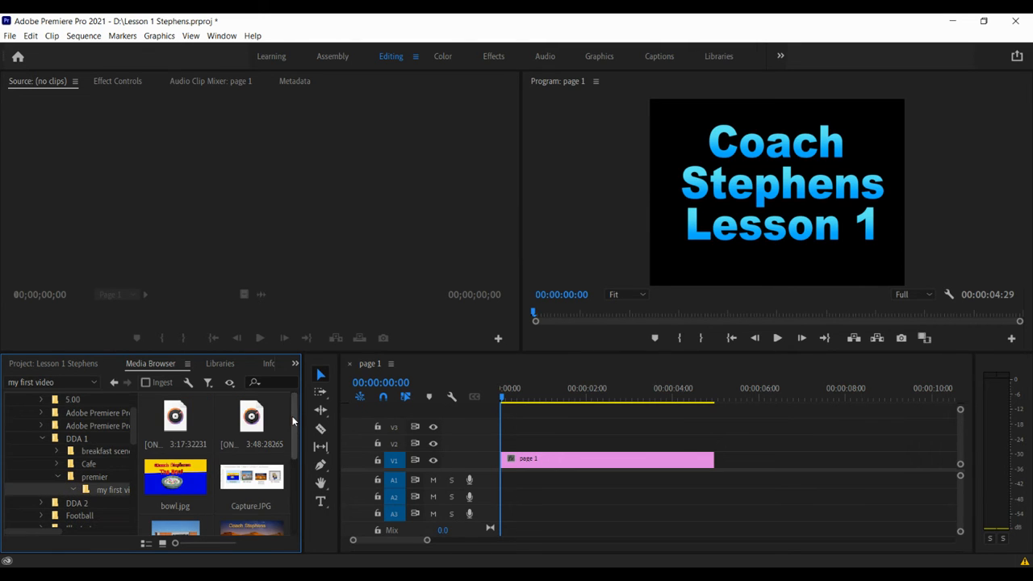
mouse_move(293, 420)
mouse_down()
mouse_move(288, 475)
mouse_move(291, 435)
mouse_up()
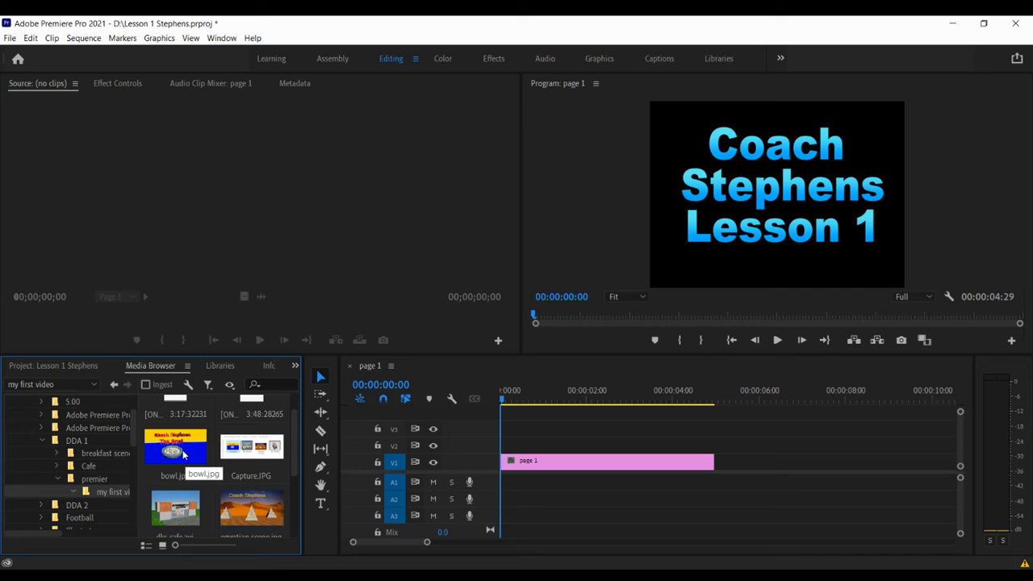
drag(182, 453, 723, 461)
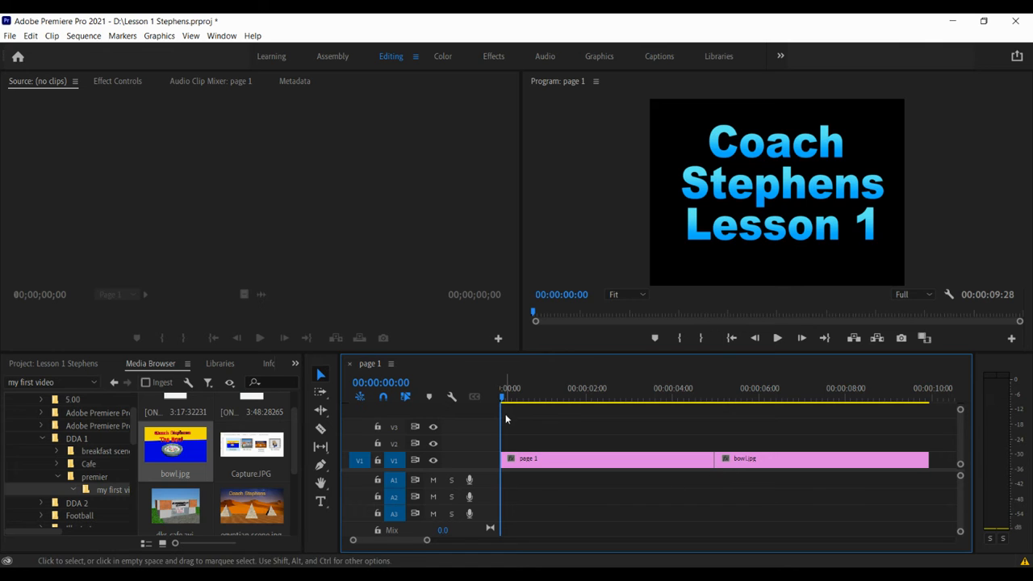
Scrub the playhead from the title to the start of bowl.jpg and back to the beginning of the sequence.
drag(501, 402, 500, 456)
drag(502, 401, 494, 434)
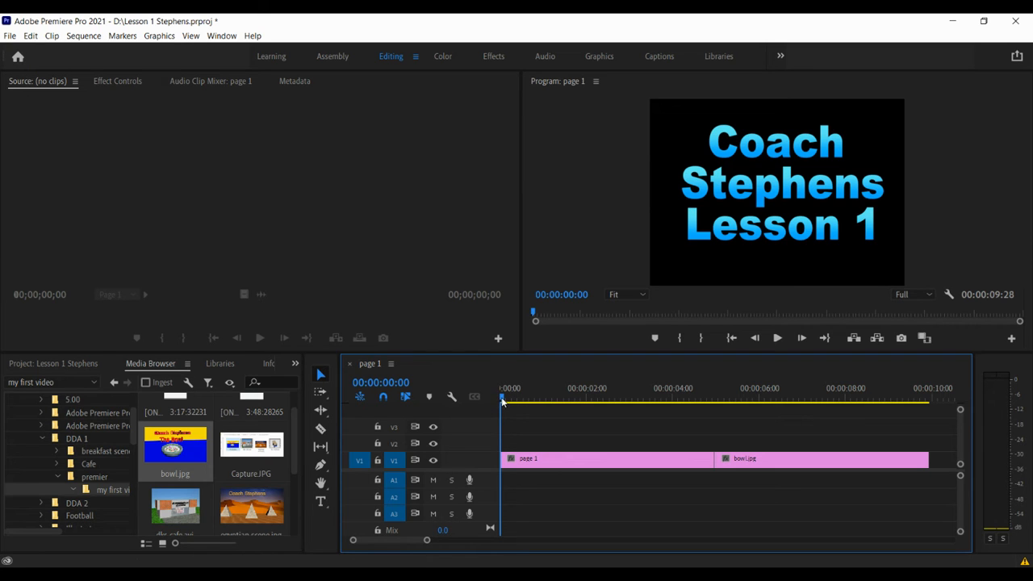
drag(502, 401, 715, 427)
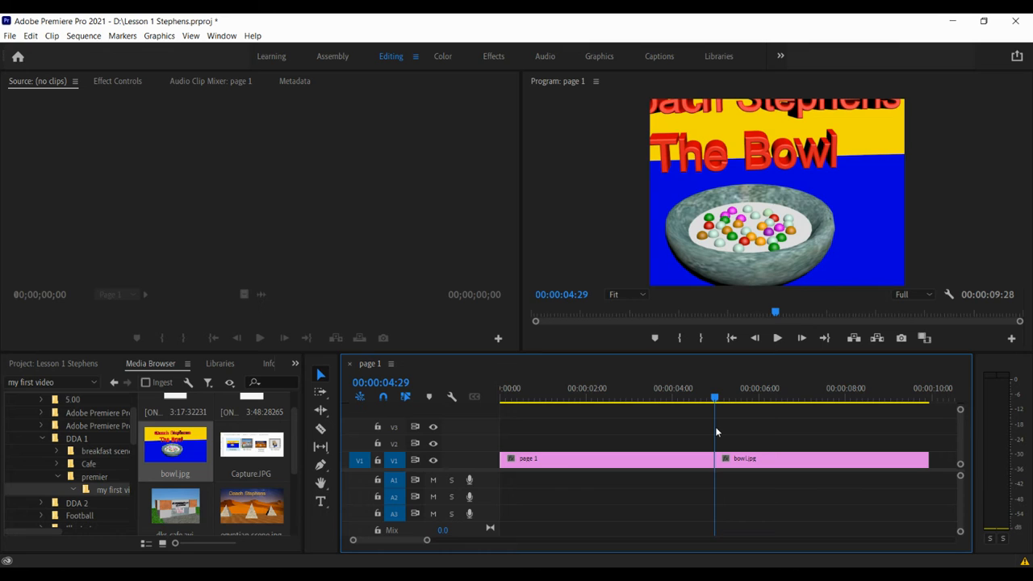
drag(715, 426, 471, 508)
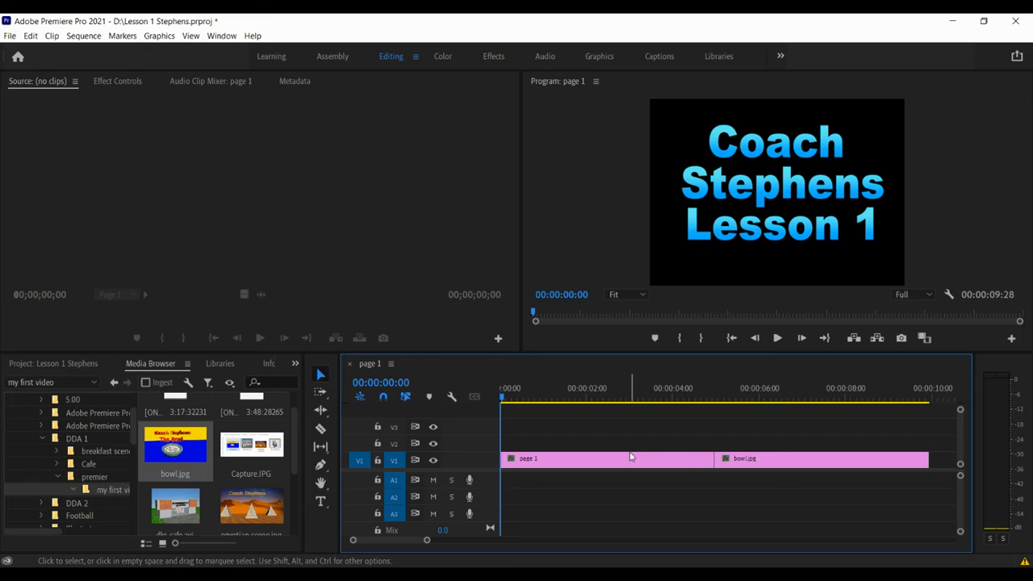
Set the duration of the page 1 title clip to 00:00:03:00.
click(319, 375)
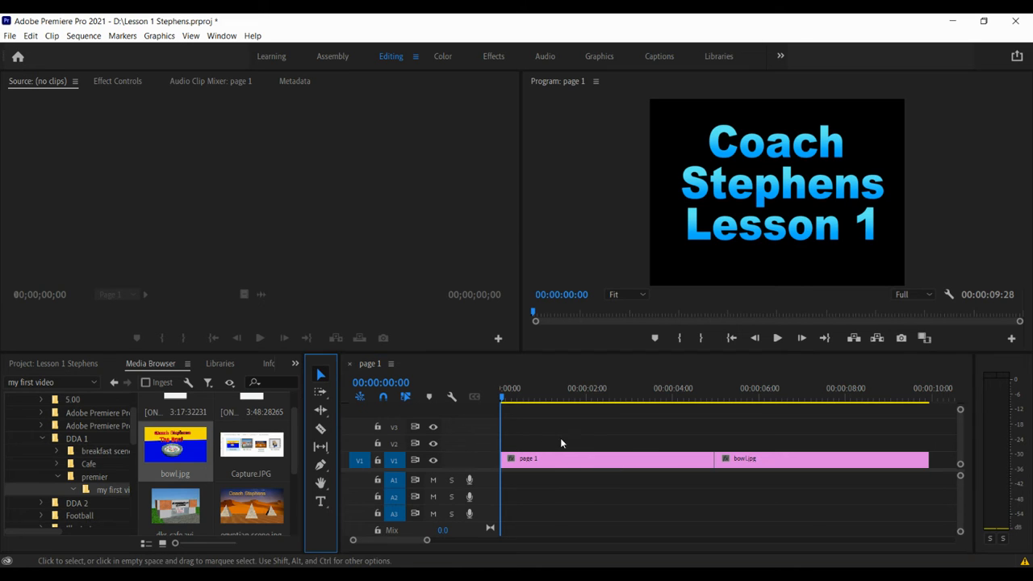
click(569, 459)
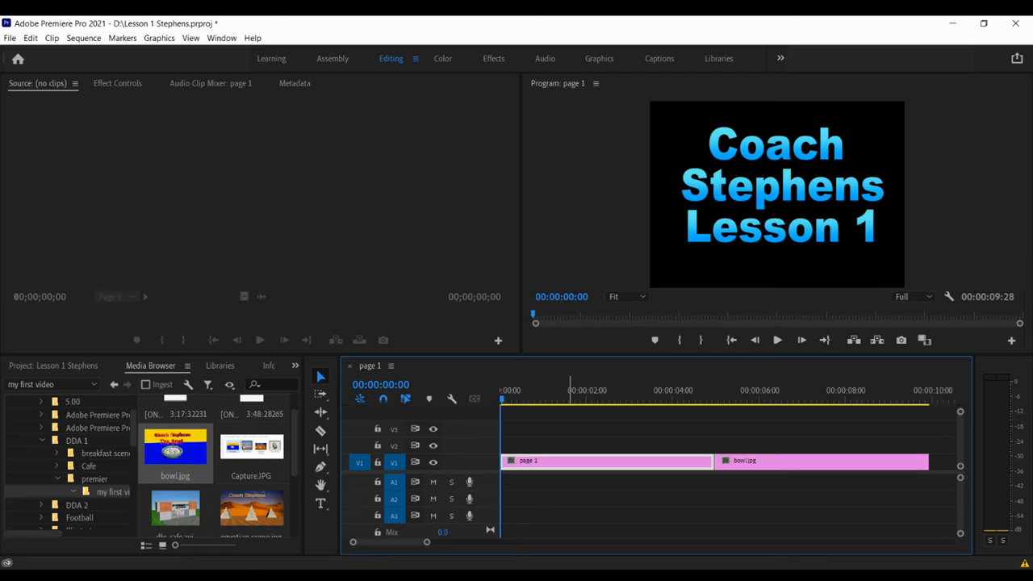
right_click(569, 460)
click(619, 349)
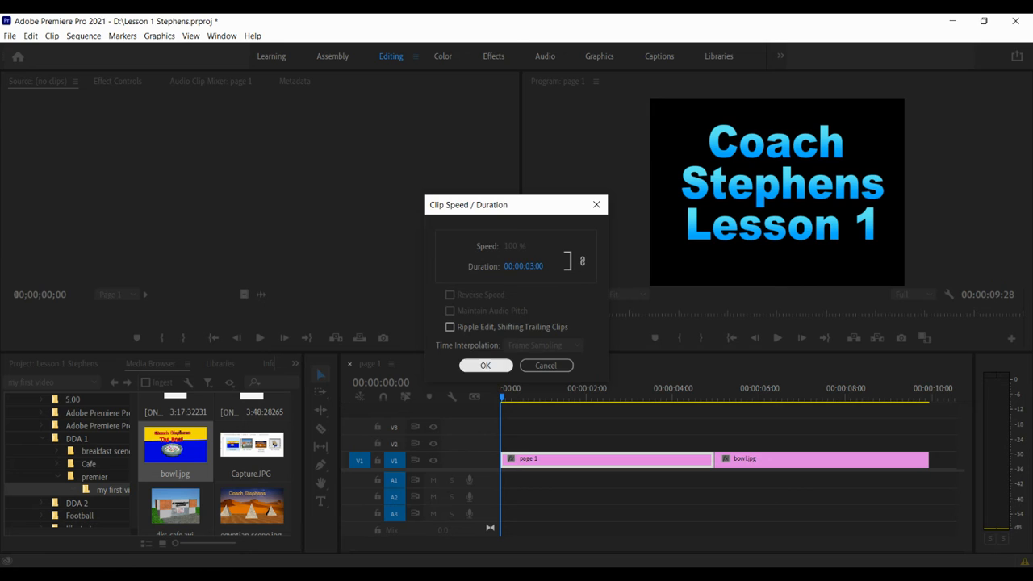
click(476, 364)
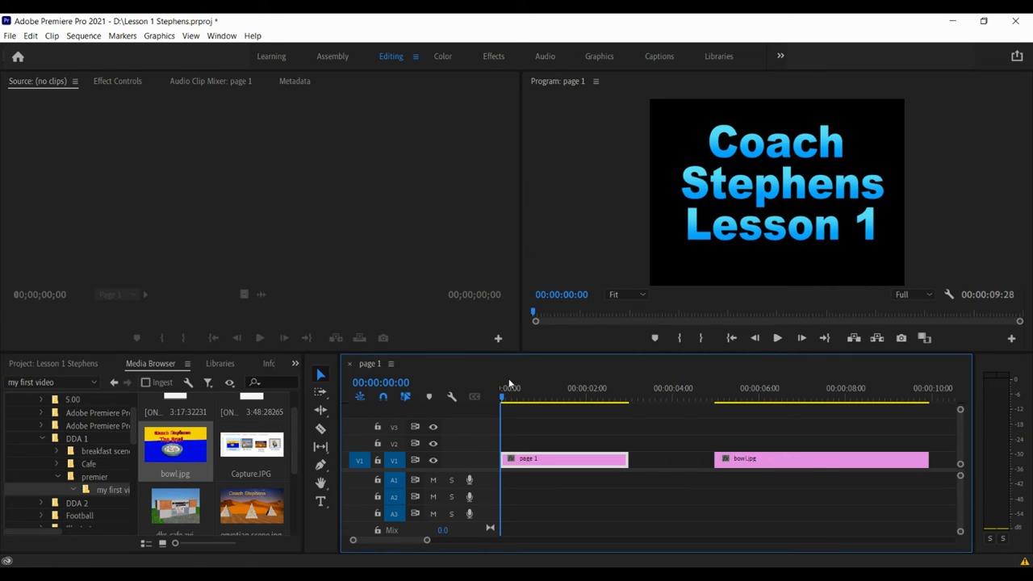
Set the duration of the bowl.jpg clip to 00:00:03:00.
click(811, 467)
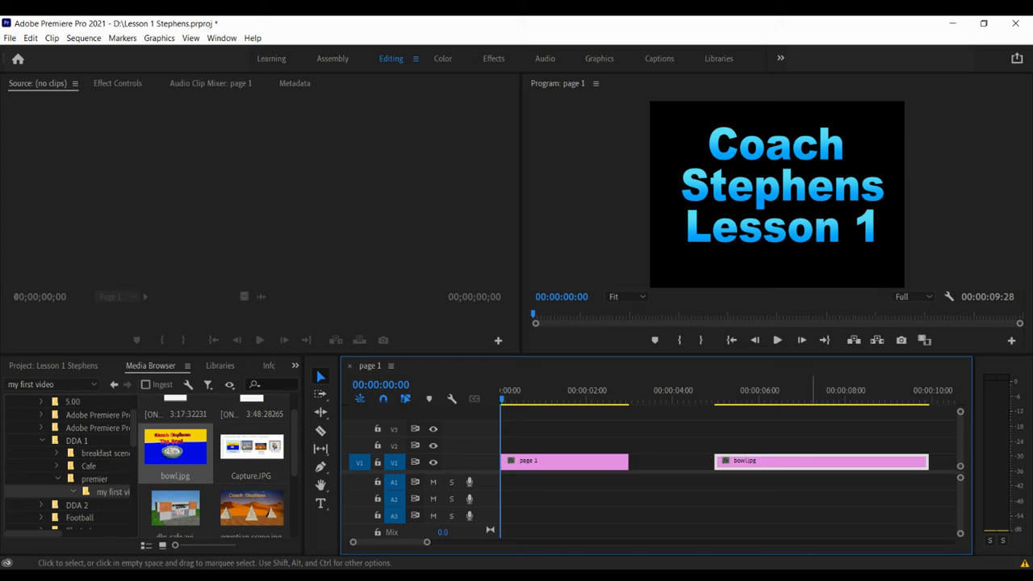
key(ctrl+r)
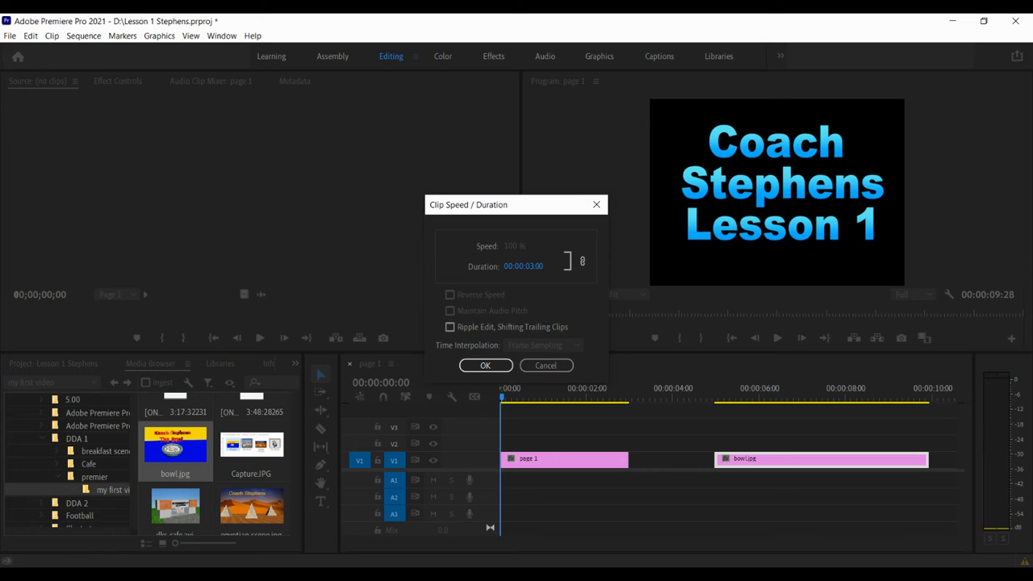
click(484, 365)
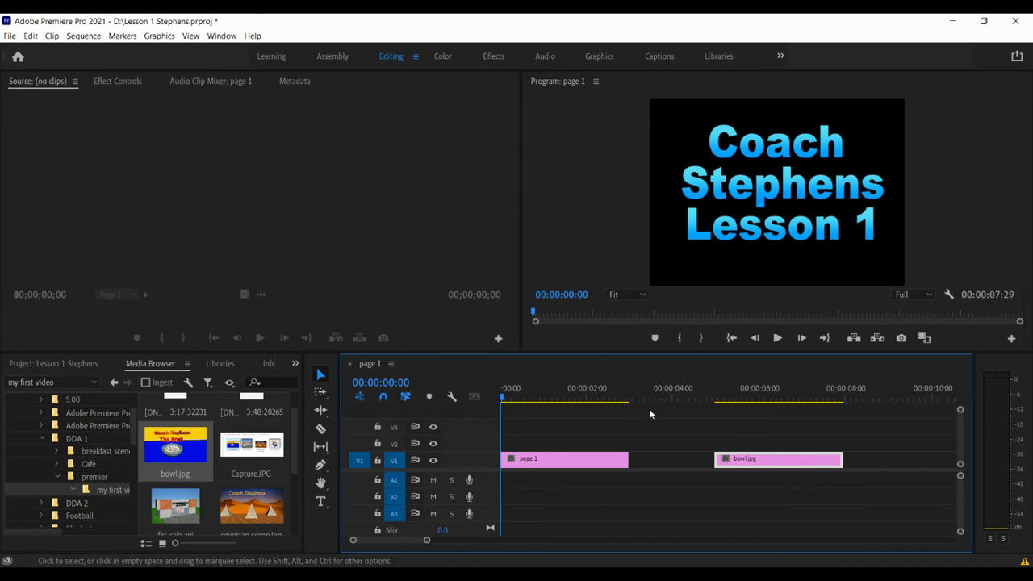
Close the gap on V1 so bowl.jpg directly follows the page 1 title.
click(671, 461)
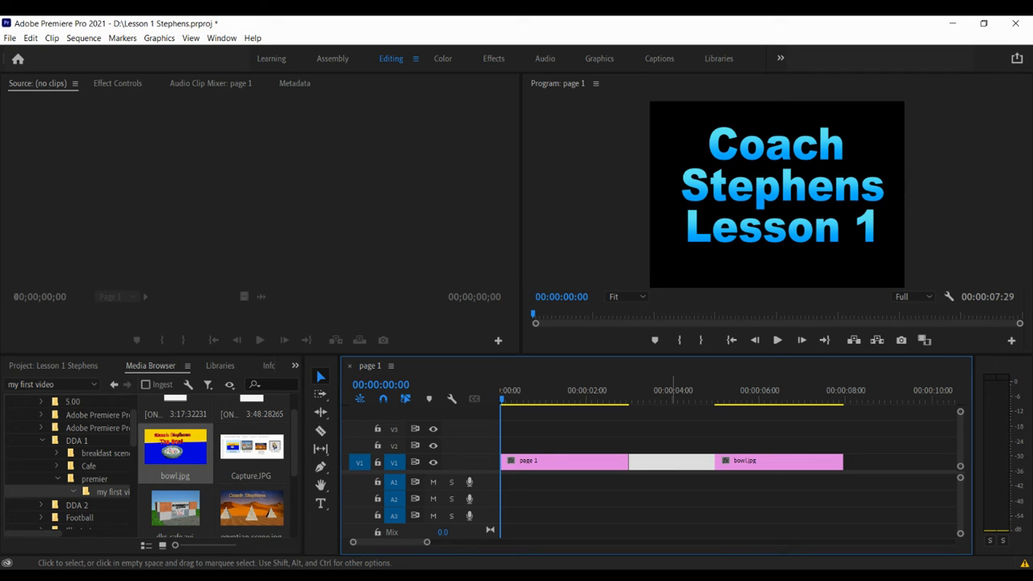
click(687, 468)
mouse_move(688, 467)
mouse_down()
mouse_move(779, 466)
mouse_move(705, 467)
mouse_up()
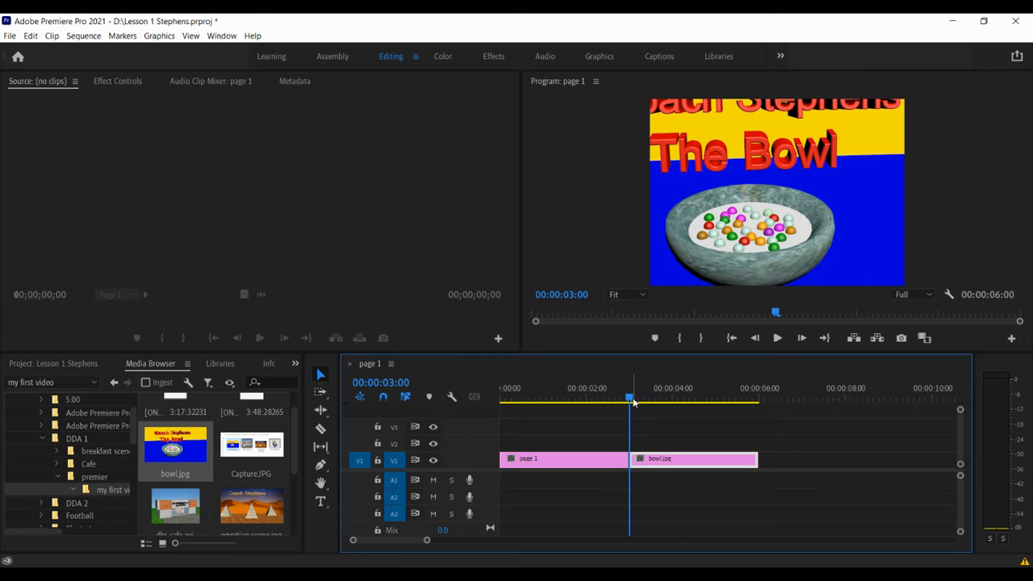
Preview bowl.jpg at 00:00:03:16 and scale it down so the whole picture fits within the frame.
drag(629, 396, 652, 421)
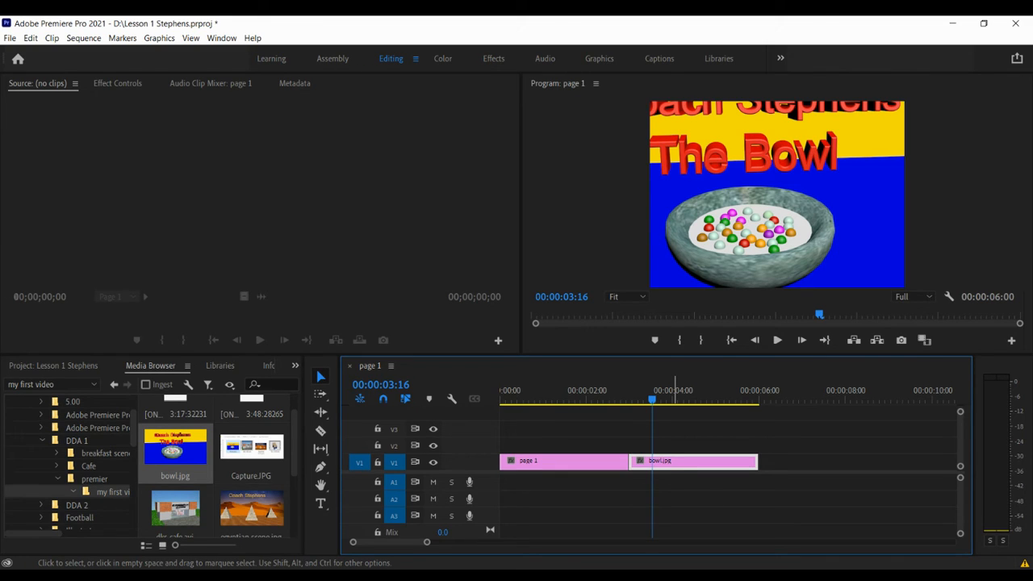
click(721, 458)
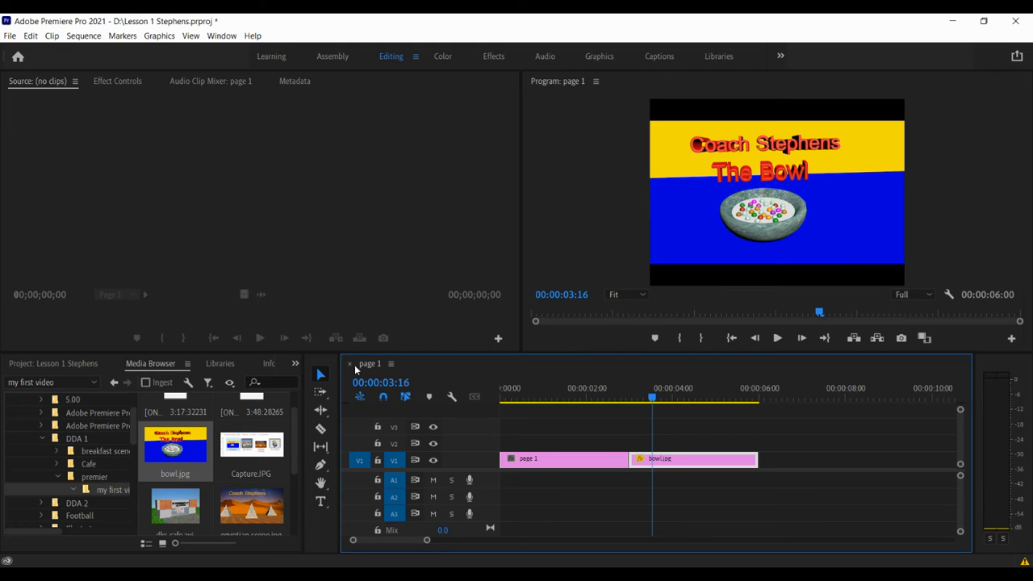
Add dks cafe.avi to V1 directly after bowl.jpg and move the playhead to its start, at 00:00:06:01.
scroll(295, 450, down, 3)
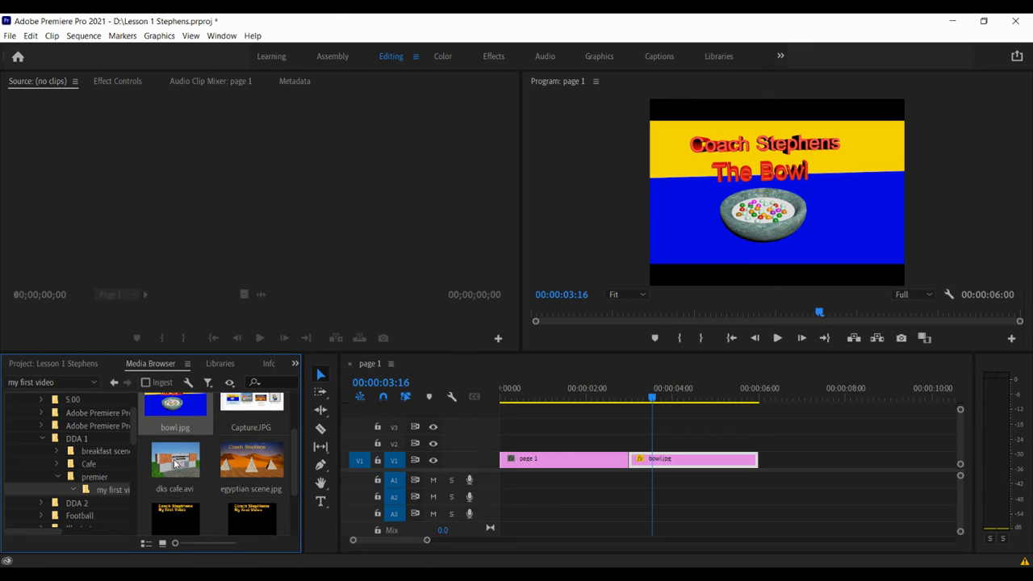
drag(175, 464, 775, 463)
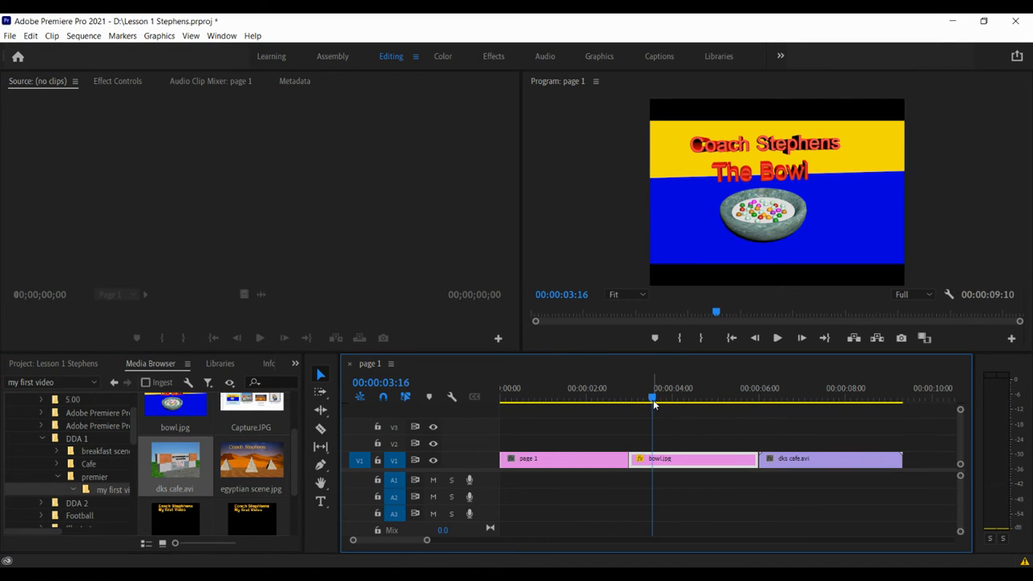
drag(653, 399, 762, 469)
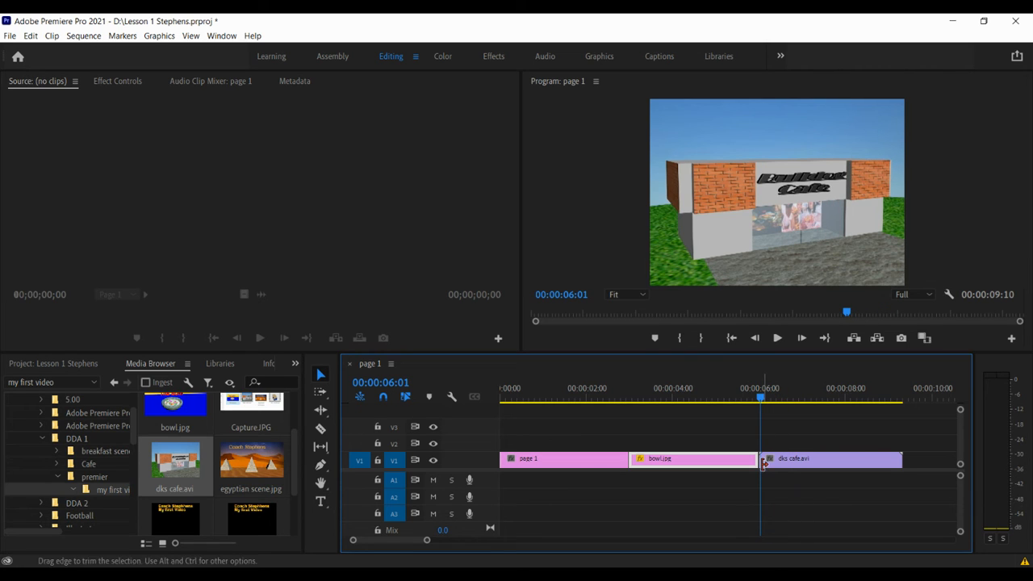
Add egyptian scene.jpg to V1 directly after dks cafe.avi and set its duration to 3 seconds.
drag(253, 461, 919, 464)
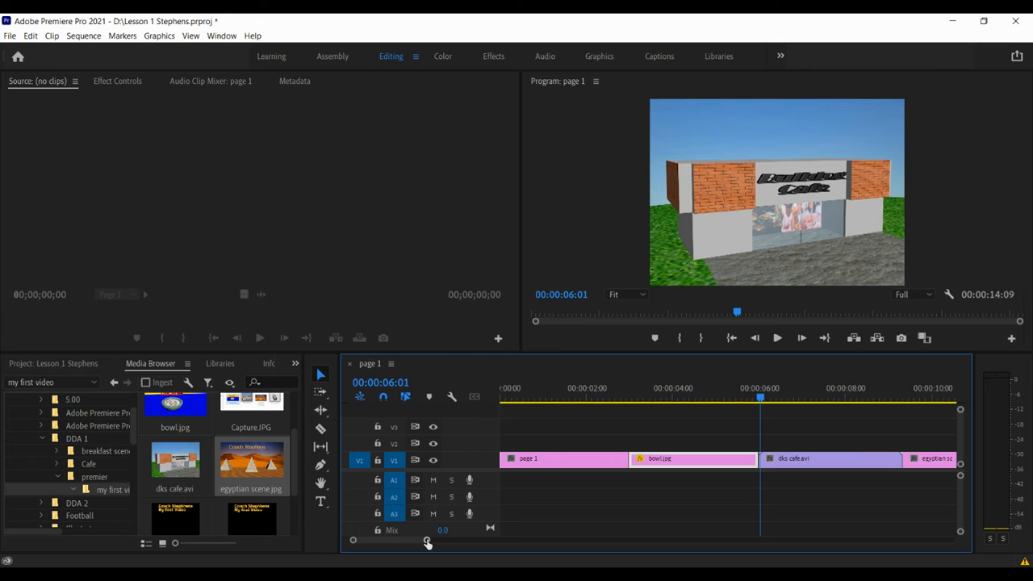
drag(427, 543, 468, 542)
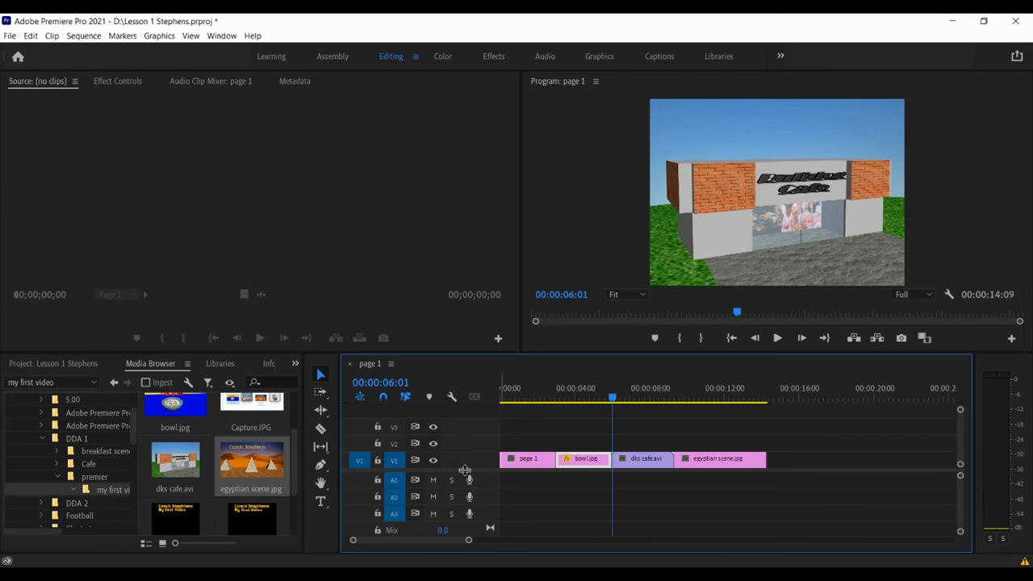
click(691, 465)
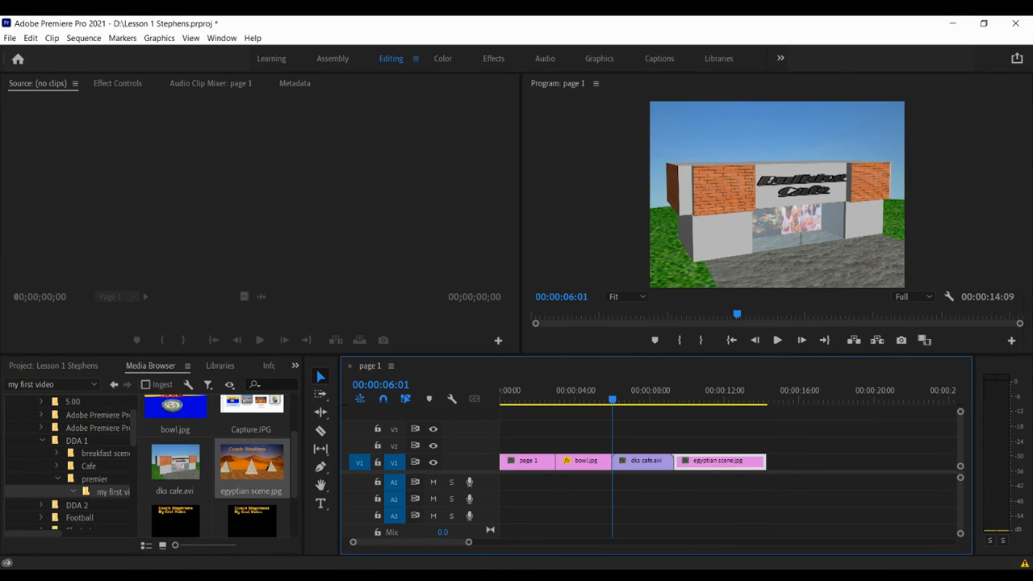
key(ctrl+r)
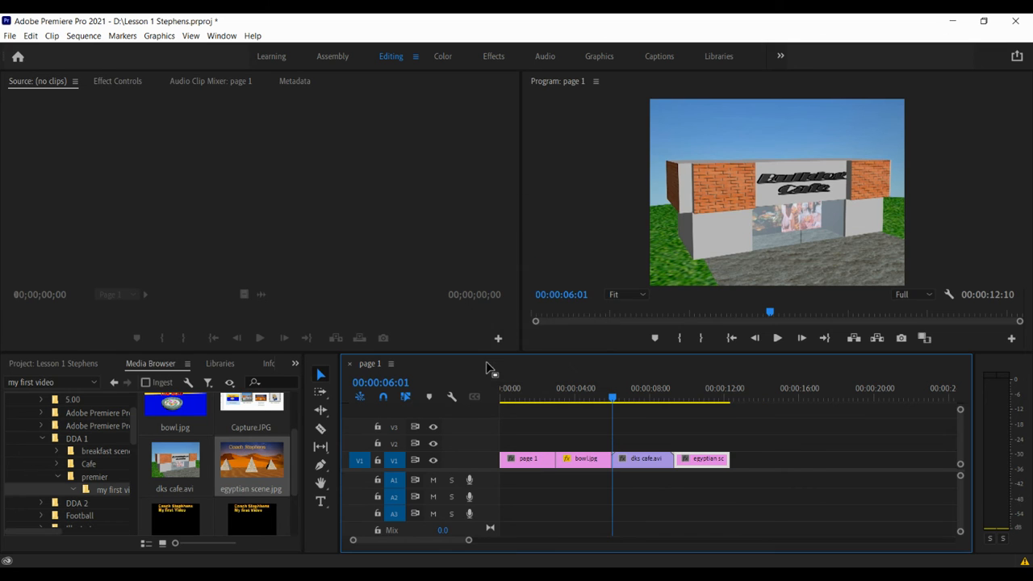
click(486, 366)
Scale egyptian scene.jpg so the whole picture fits within the frame and preview it at 00:00:10:06.
drag(615, 397, 605, 421)
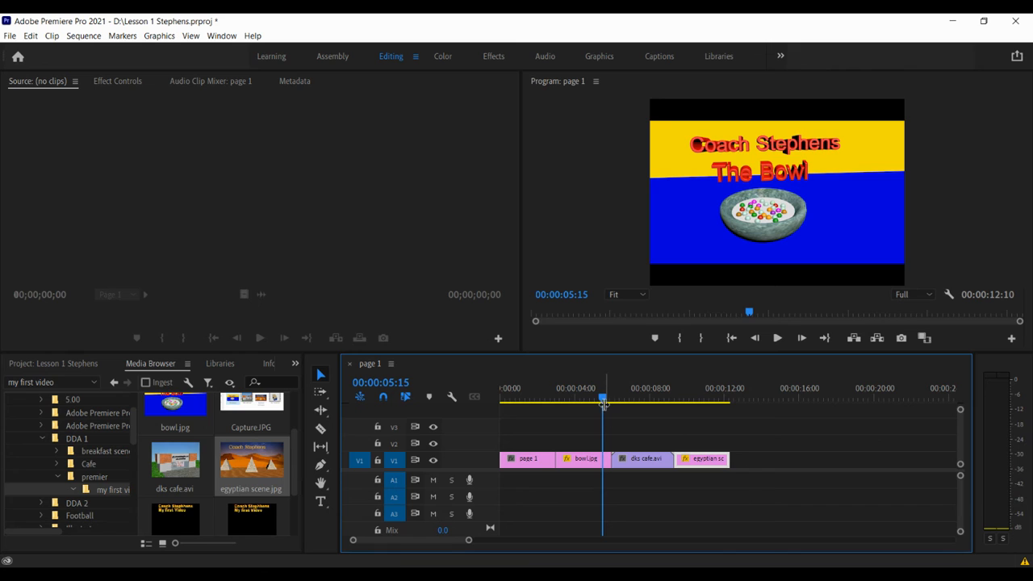
drag(604, 403, 685, 406)
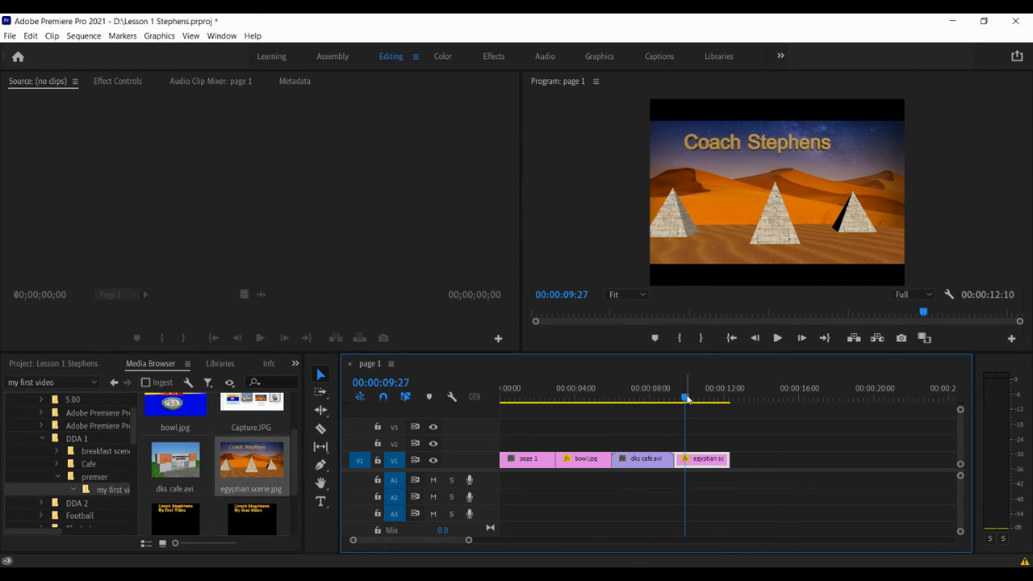
mouse_move(682, 394)
mouse_down()
mouse_move(589, 411)
mouse_move(690, 404)
mouse_up()
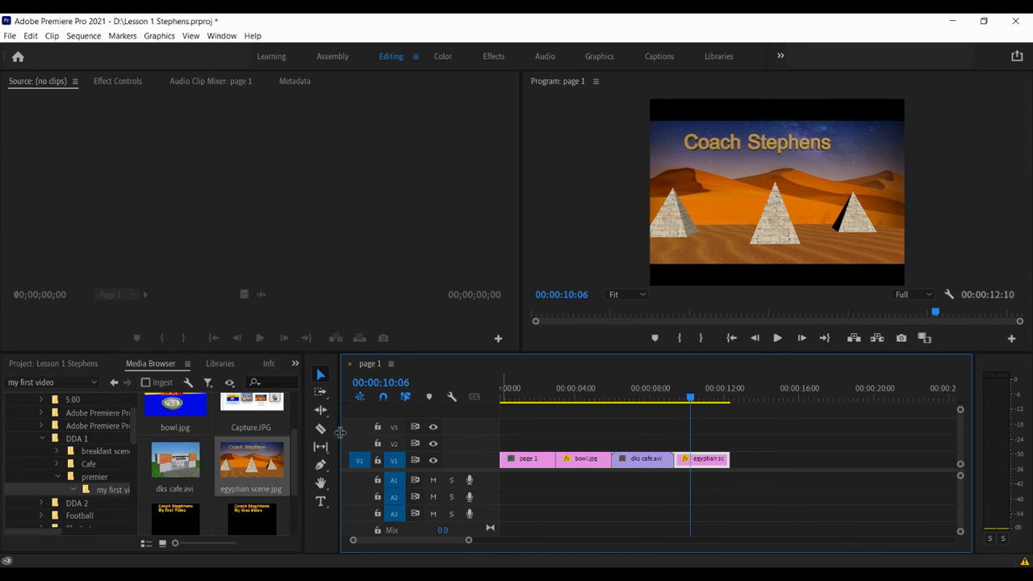
Add the chest.avi to V1 directly after egyptian scene.jpg and move the playhead back to the page 1 title at 00:00:02:08.
drag(296, 457, 730, 460)
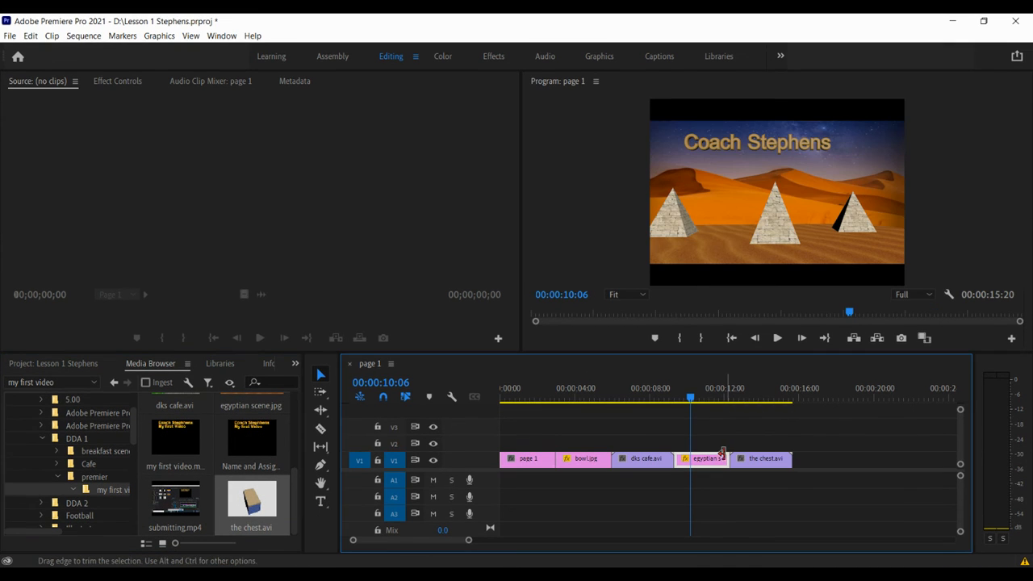
drag(691, 399, 706, 470)
drag(586, 474, 541, 465)
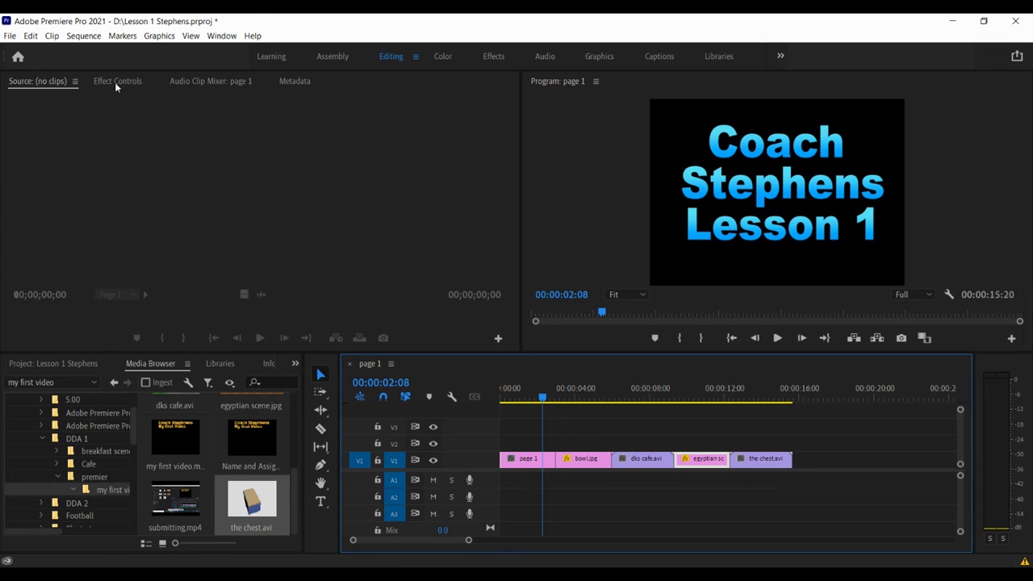
Create a new legacy title named "The End" with the default video settings.
click(9, 37)
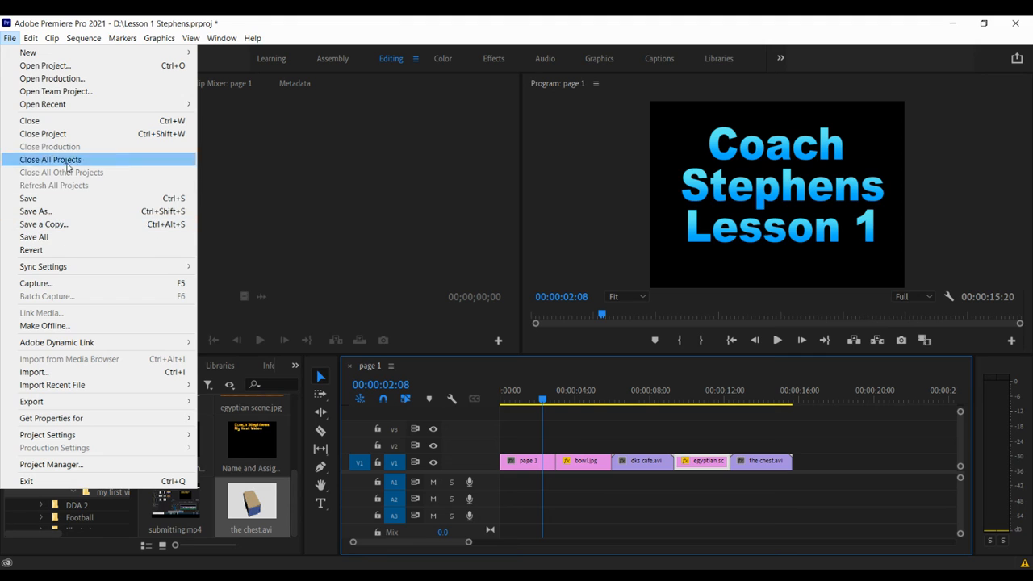
mouse_move(92, 56)
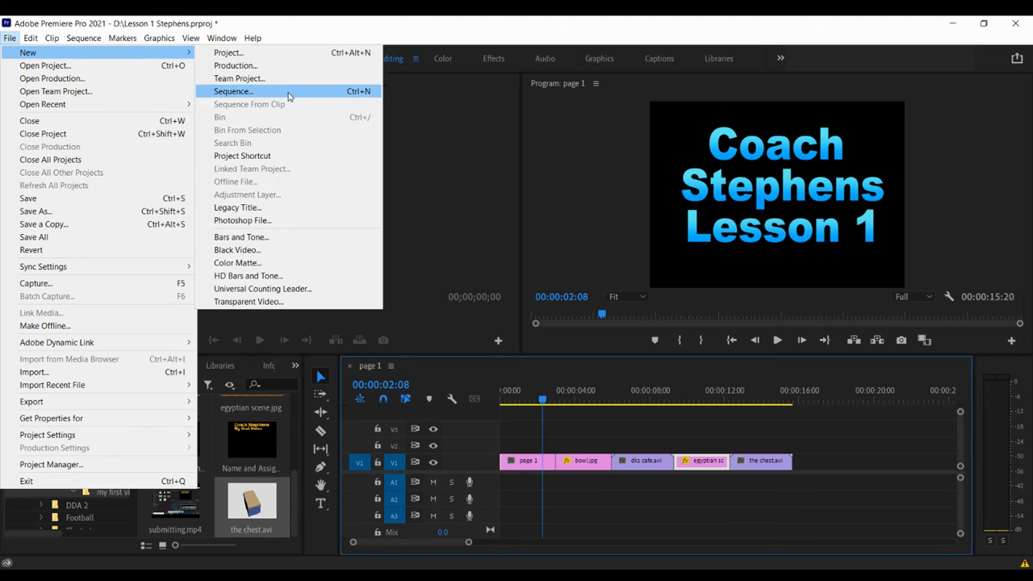
click(297, 214)
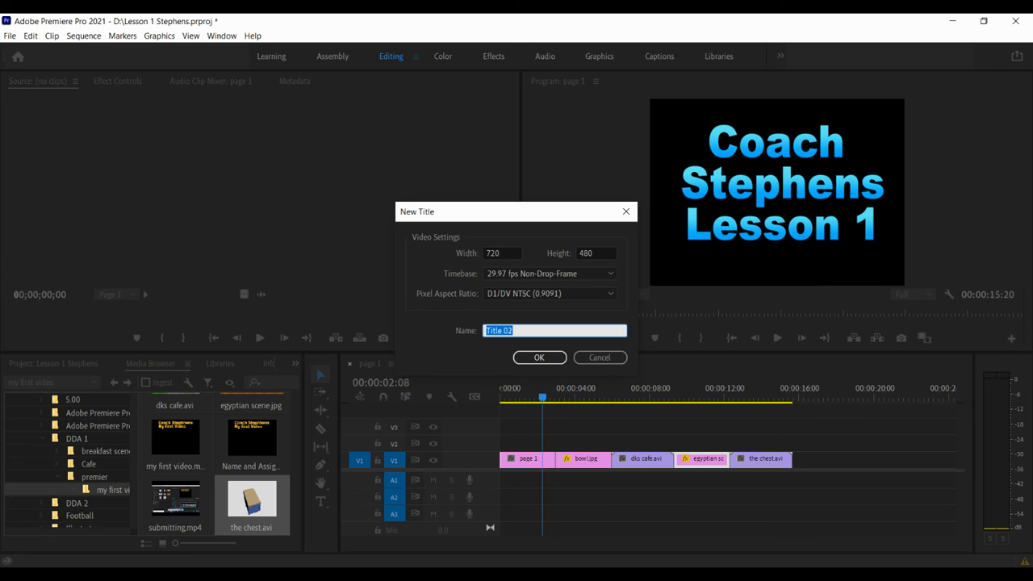
text(The End)
click(539, 358)
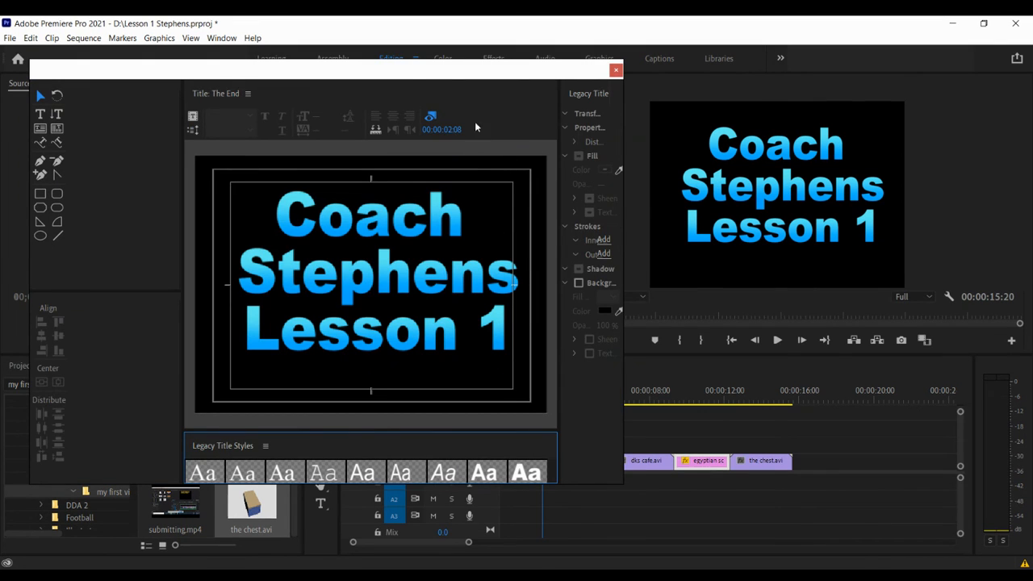
Move the playhead past the last clip to 00:00:17:10 so the title is designed over an empty background.
drag(438, 78, 331, 83)
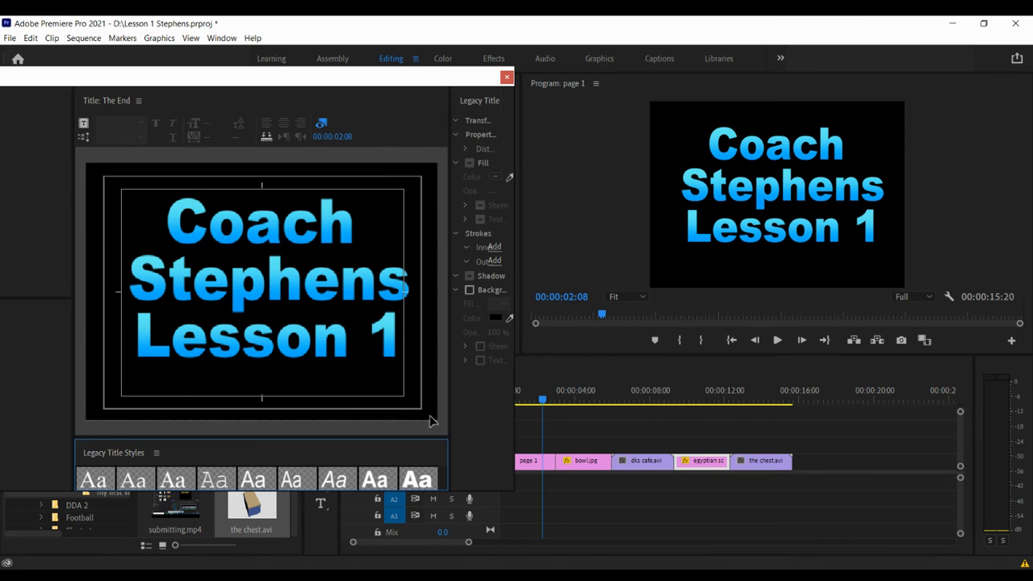
drag(545, 403, 753, 436)
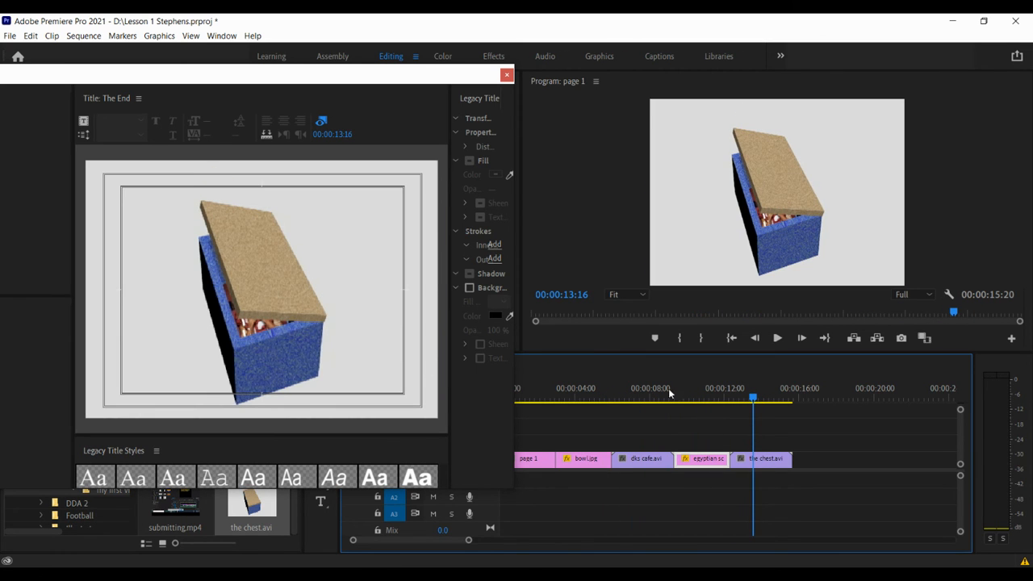
drag(754, 400, 824, 415)
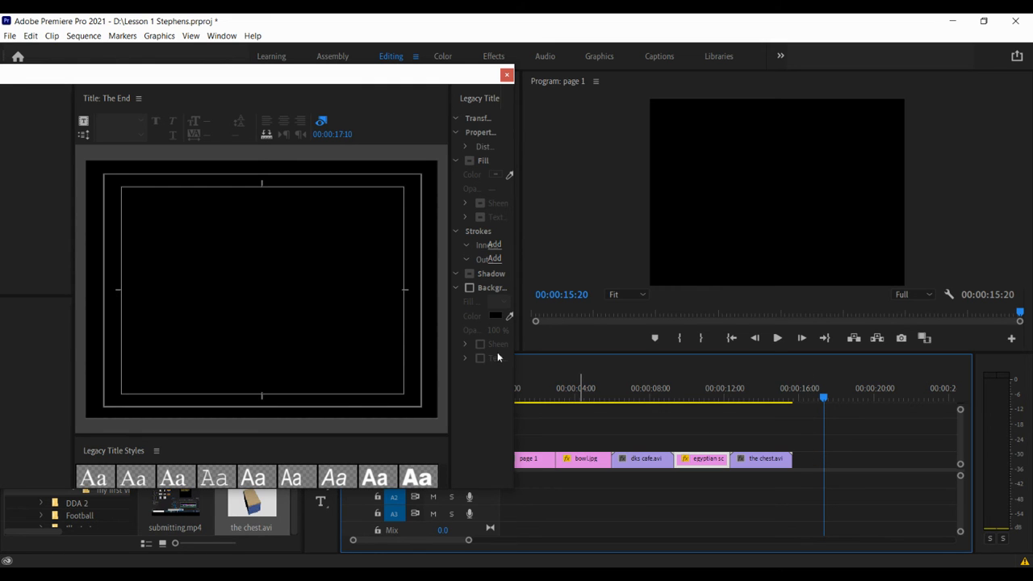
drag(254, 79, 525, 74)
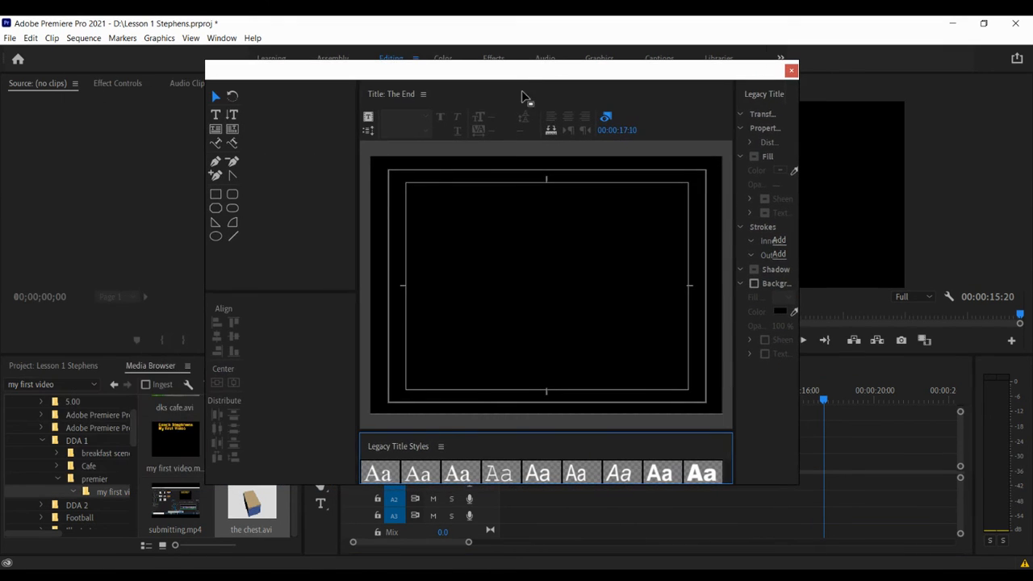
Add the text "THE END" on two lines to the title.
double_click(455, 449)
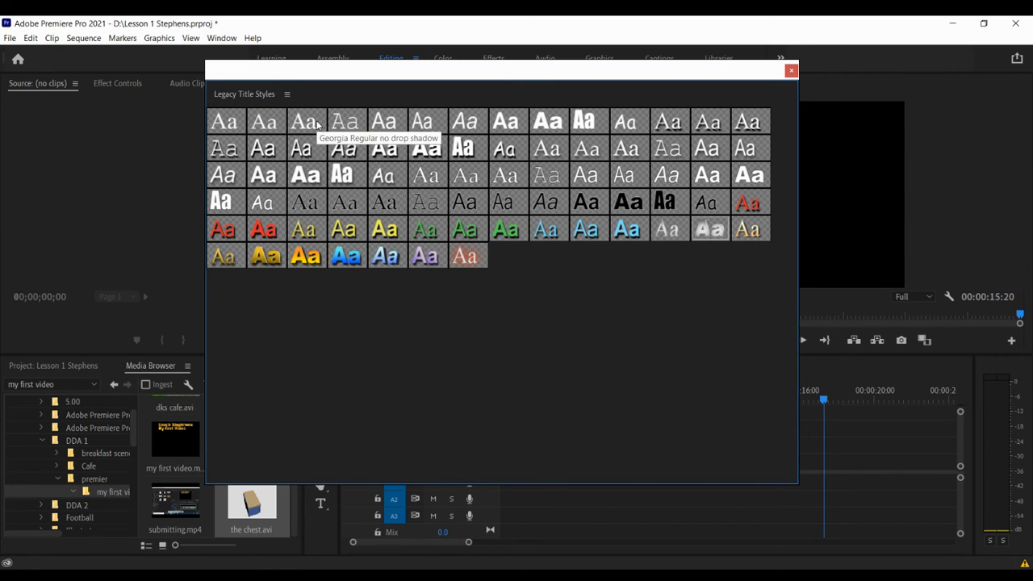
double_click(299, 93)
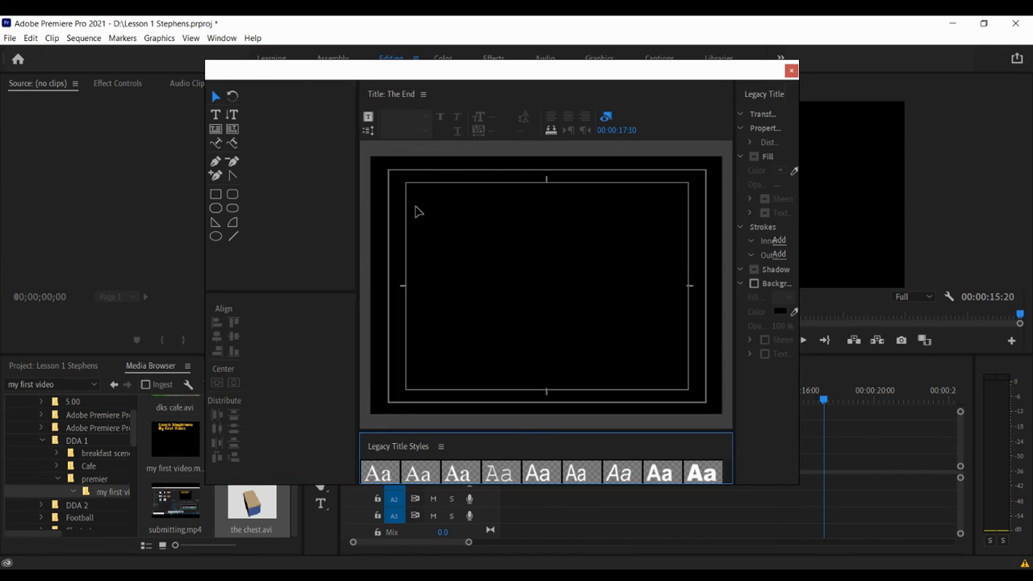
click(214, 115)
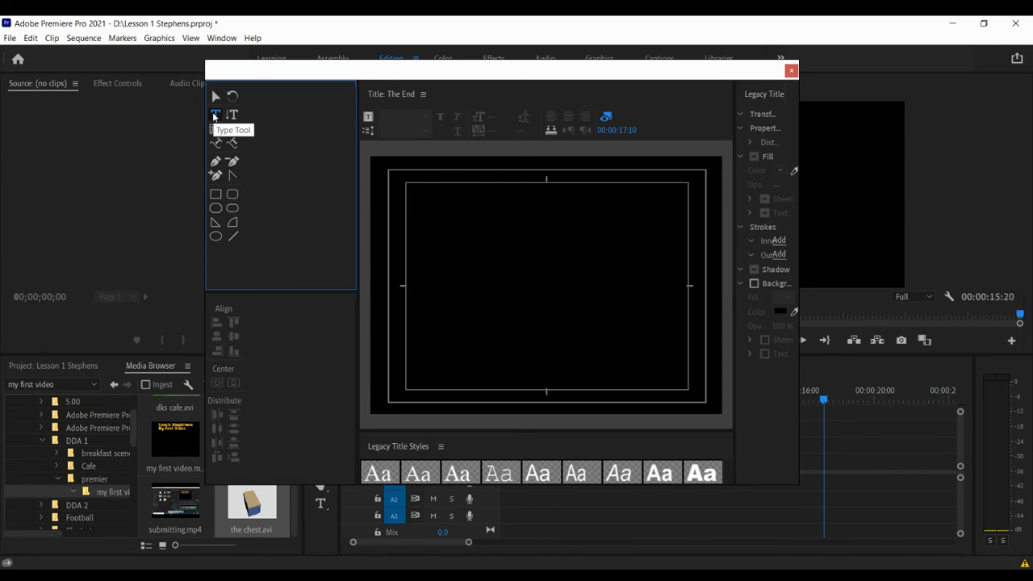
click(427, 217)
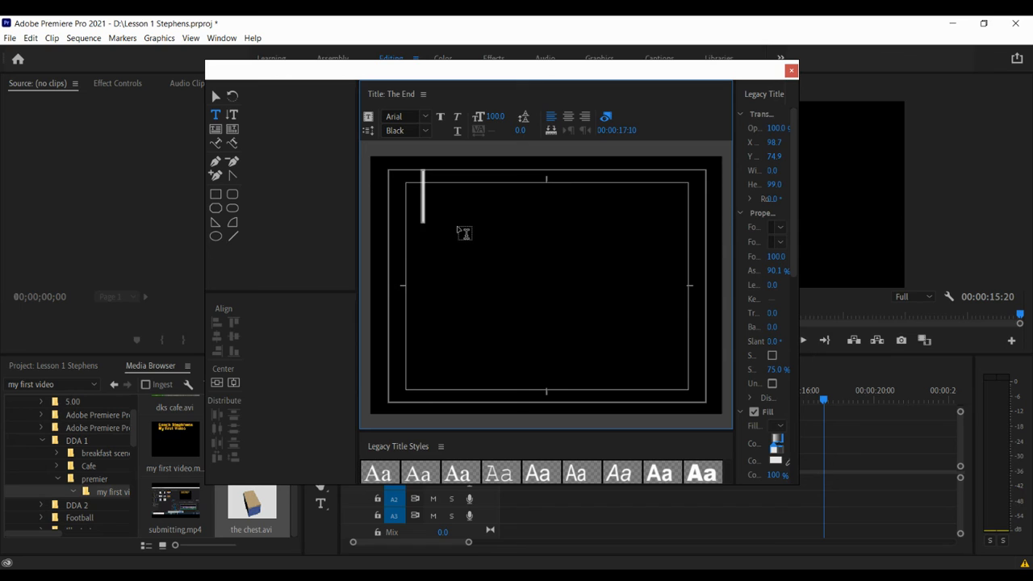
text(THE)
key(Return)
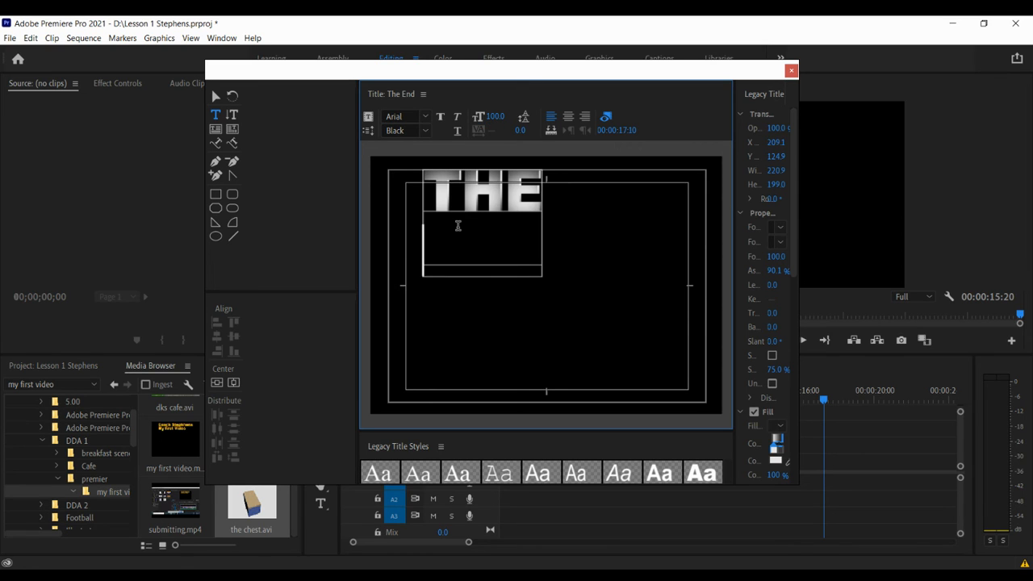
text(END)
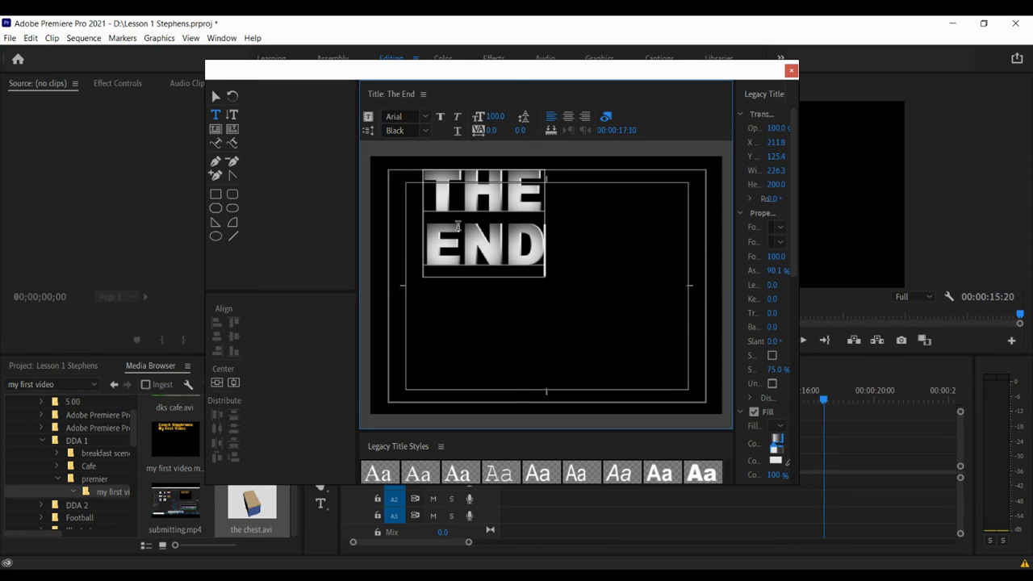
Enlarge the "THE END" text to font size 167, center it in the title frame, and close the title editor.
click(215, 96)
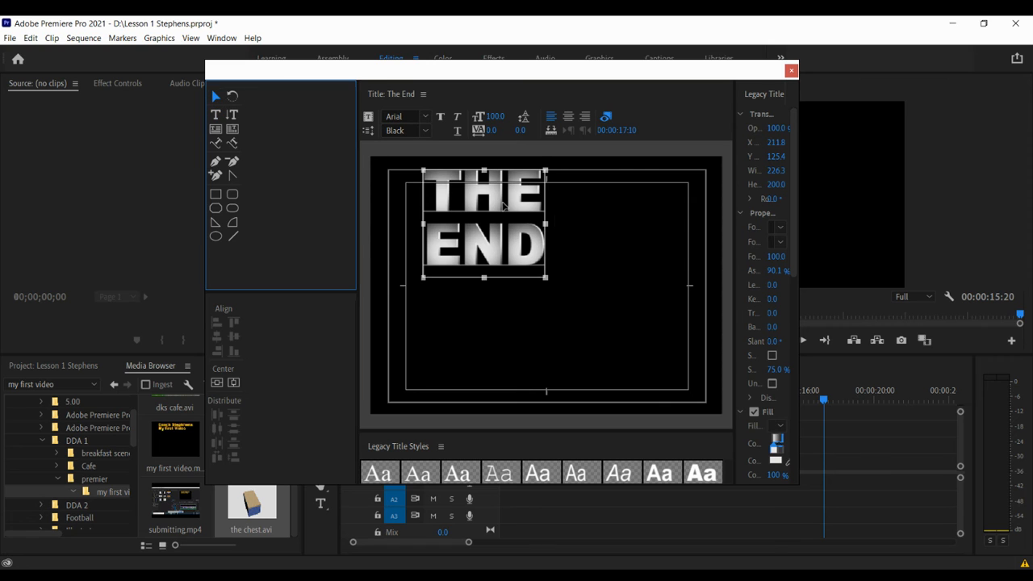
drag(502, 206, 570, 264)
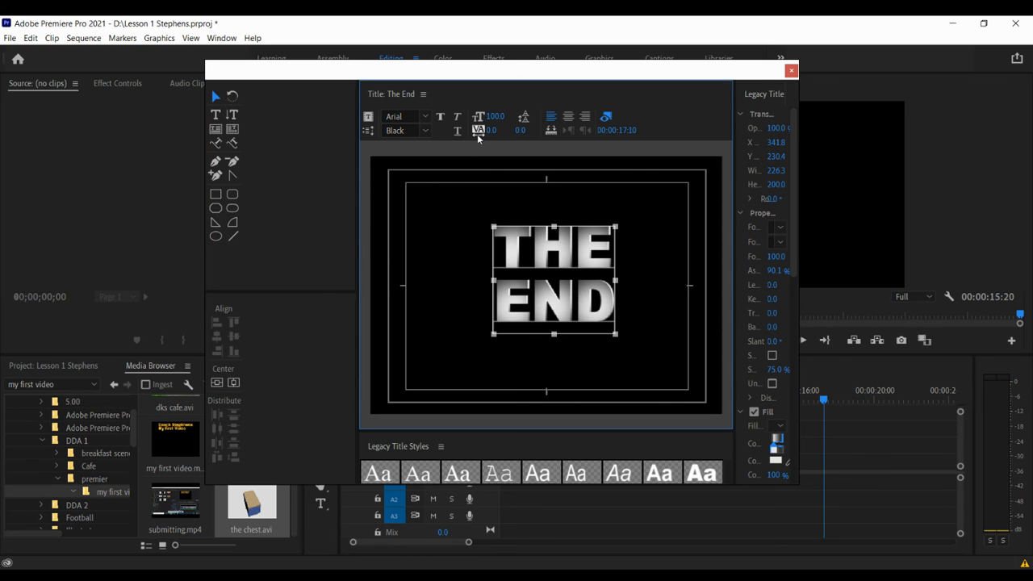
drag(492, 119, 527, 121)
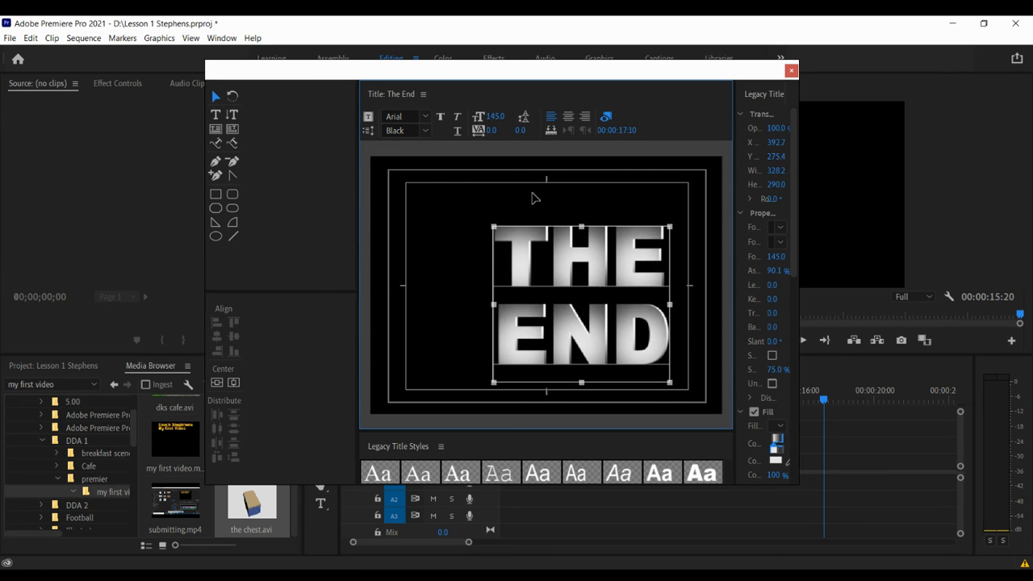
drag(559, 258, 528, 243)
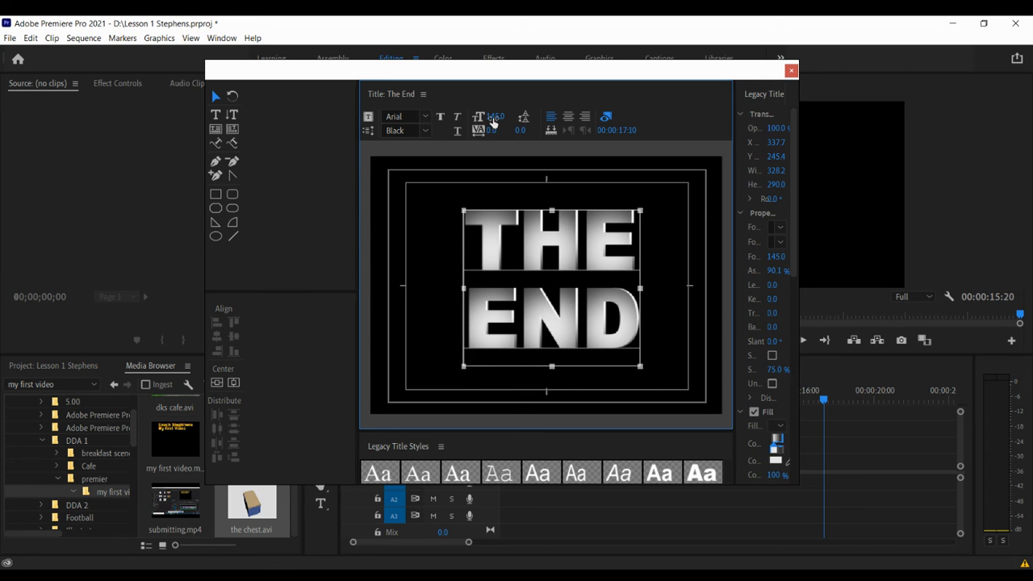
drag(491, 120, 508, 116)
drag(547, 236, 525, 220)
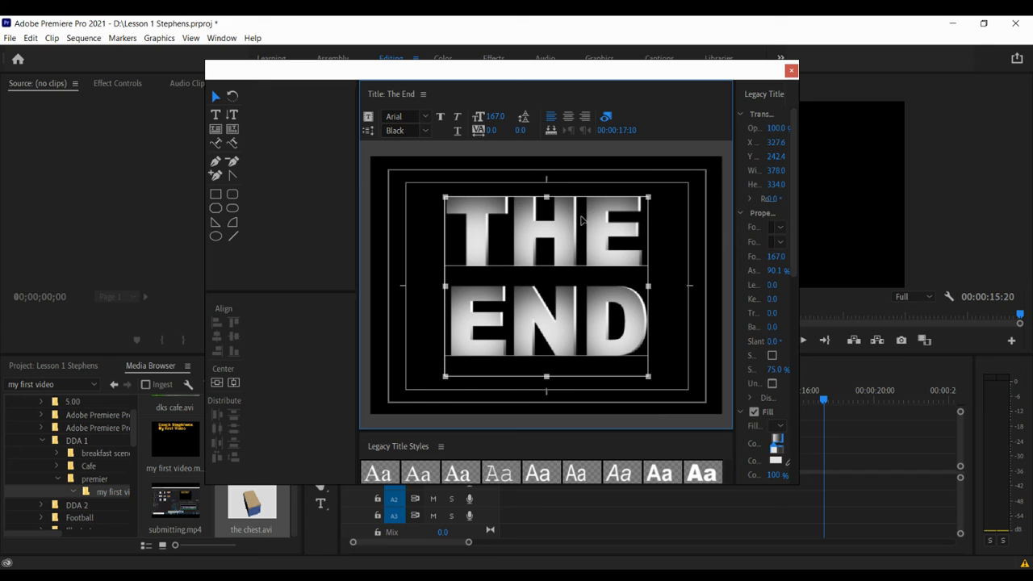
click(791, 71)
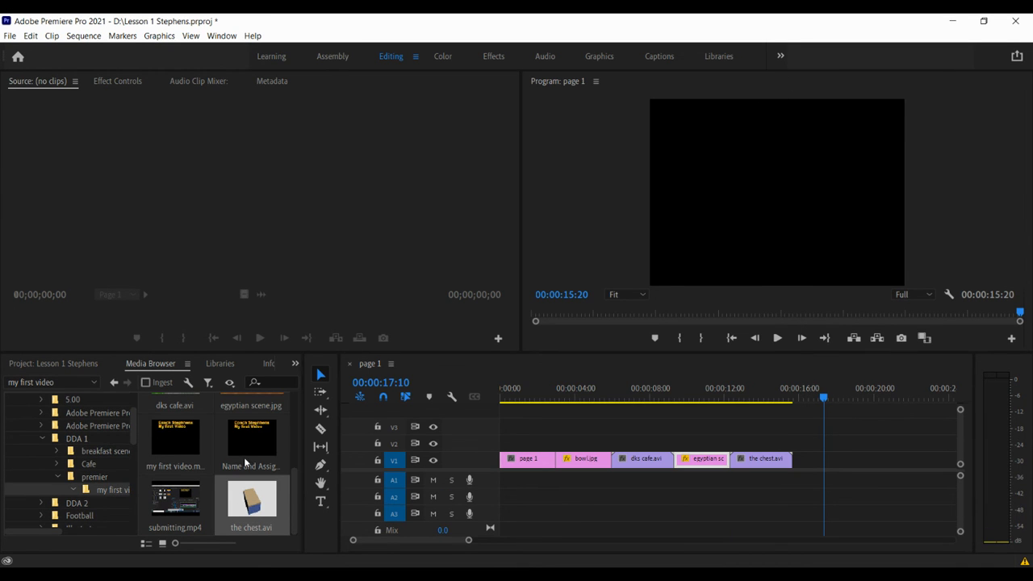
Switch to the Assembly workspace and place The End title on V1 directly after the chest.avi, then preview at 00:00:13:11.
drag(299, 496, 295, 551)
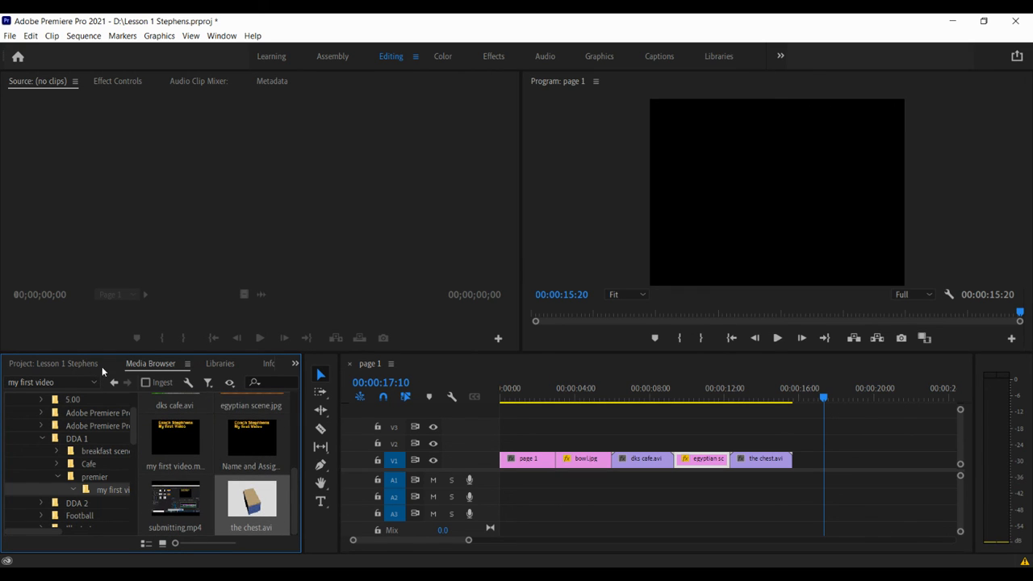
click(332, 58)
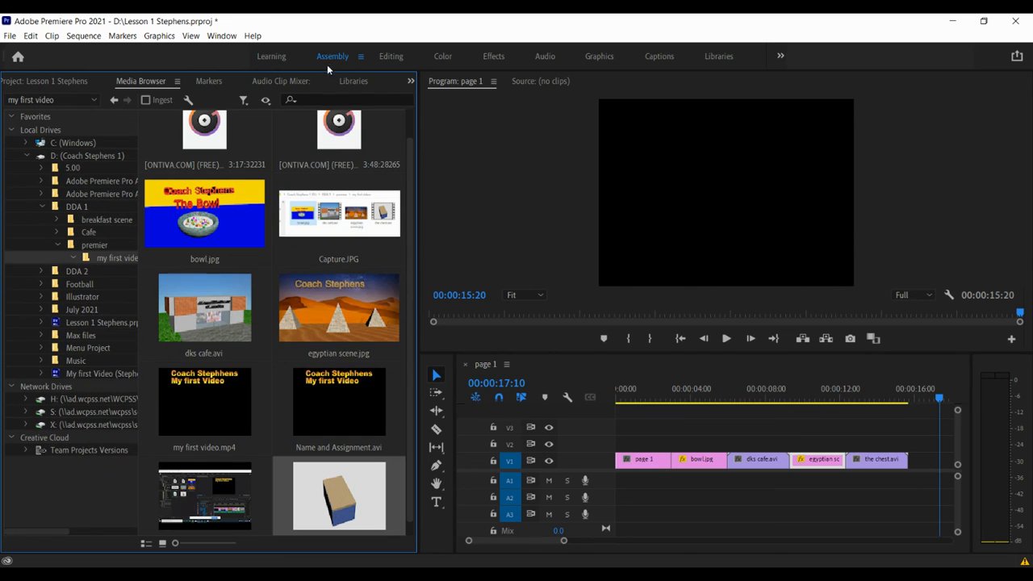
scroll(410, 164, up, 1)
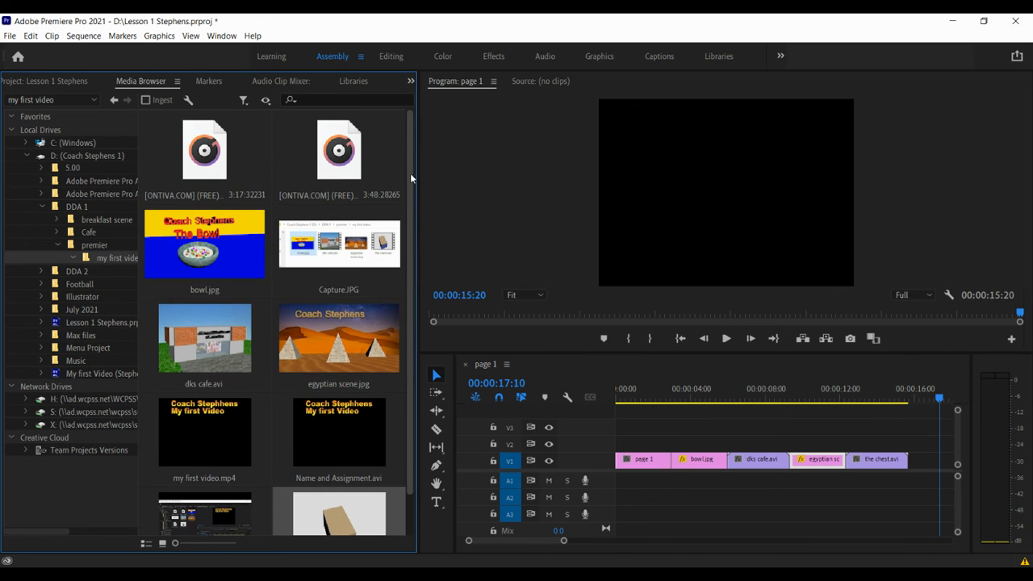
scroll(411, 178, down, 2)
scroll(420, 167, up, 2)
click(58, 81)
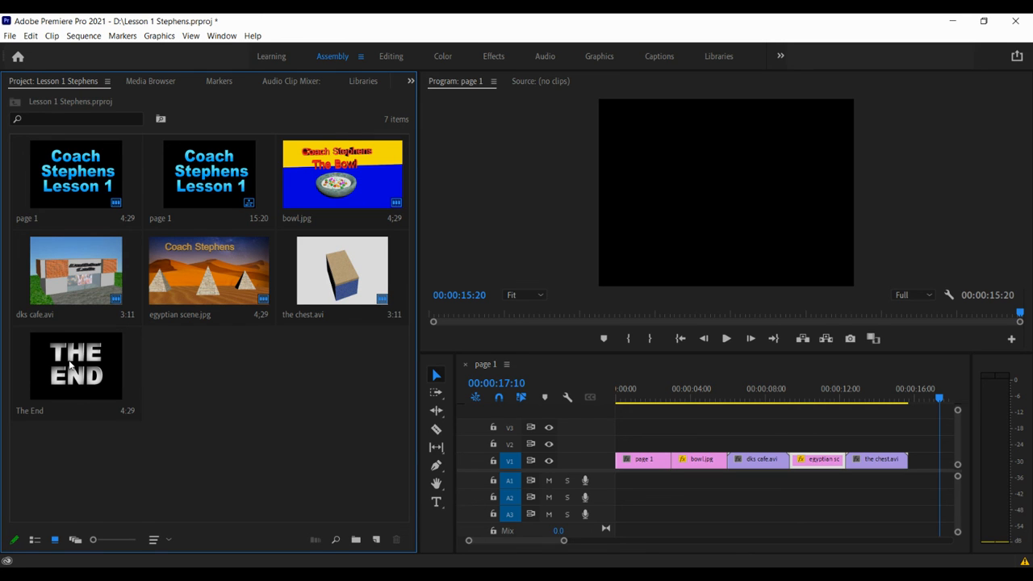
drag(71, 365, 916, 467)
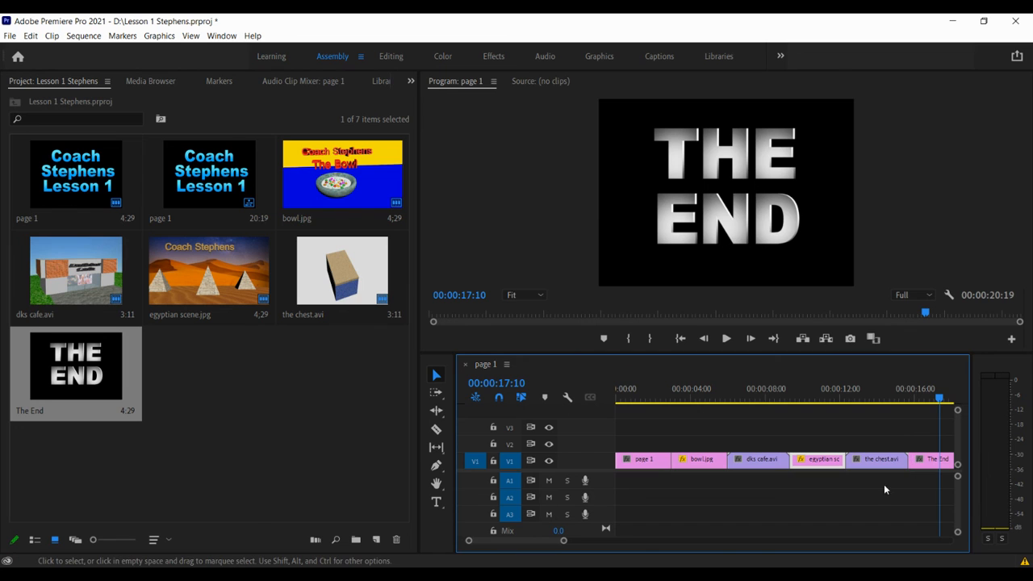
drag(940, 401, 765, 456)
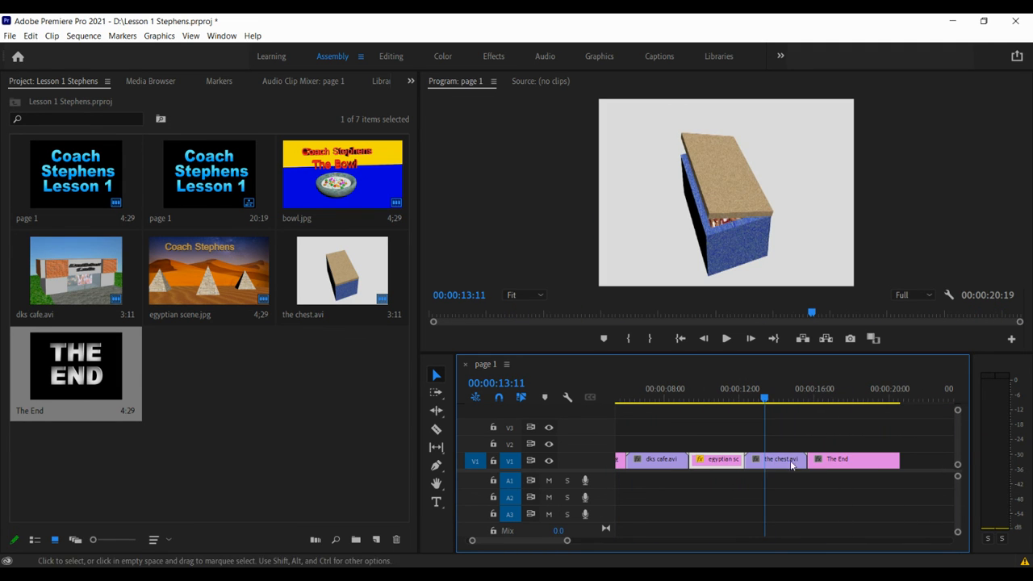
Shorten The End title clip on V1 to a duration of about 3 seconds.
click(859, 466)
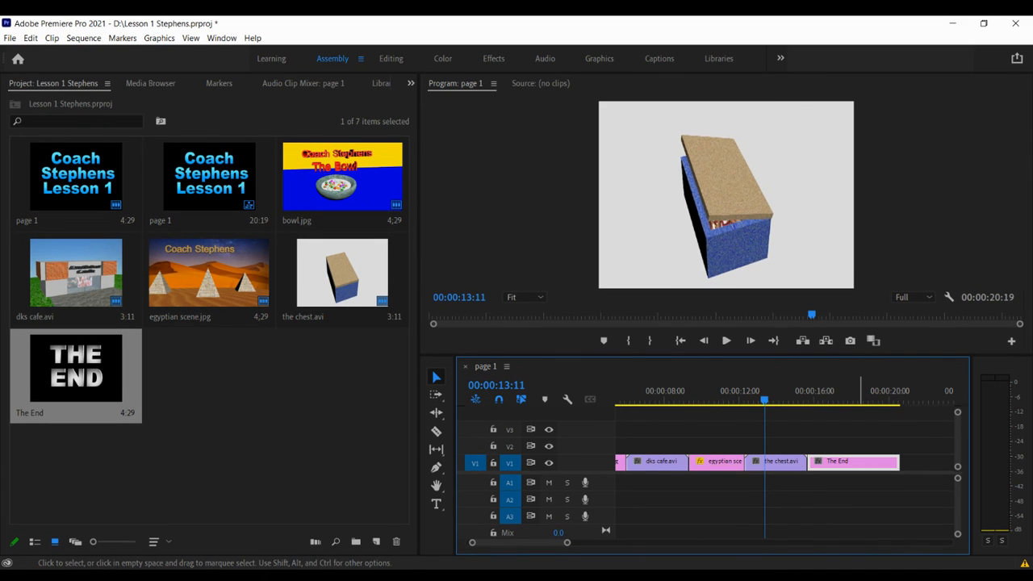
key(ctrl+r)
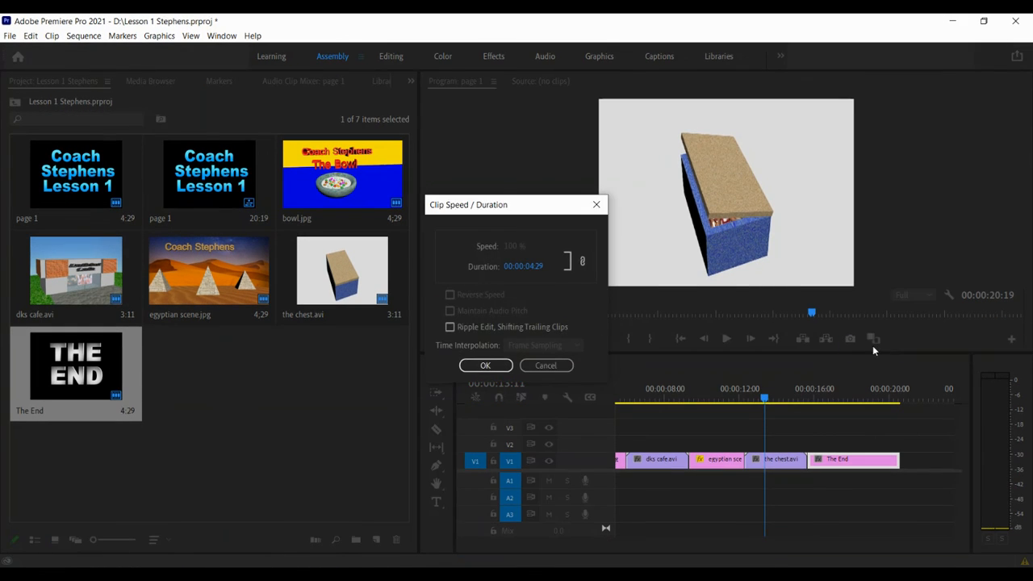
drag(532, 271, 494, 266)
click(485, 365)
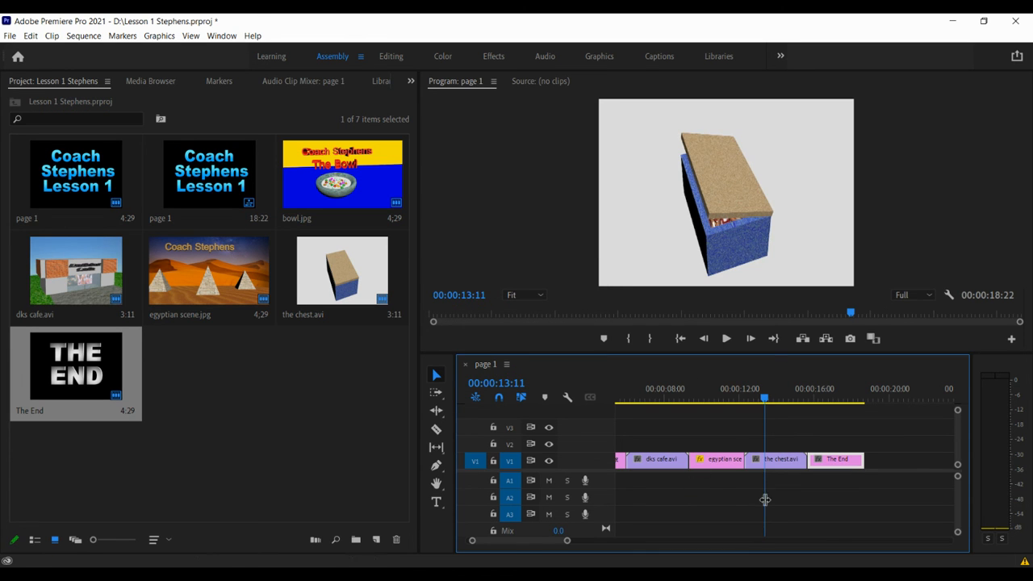
Play the sequence from 00:00:00:00 to review it, and save the project.
drag(763, 398, 586, 406)
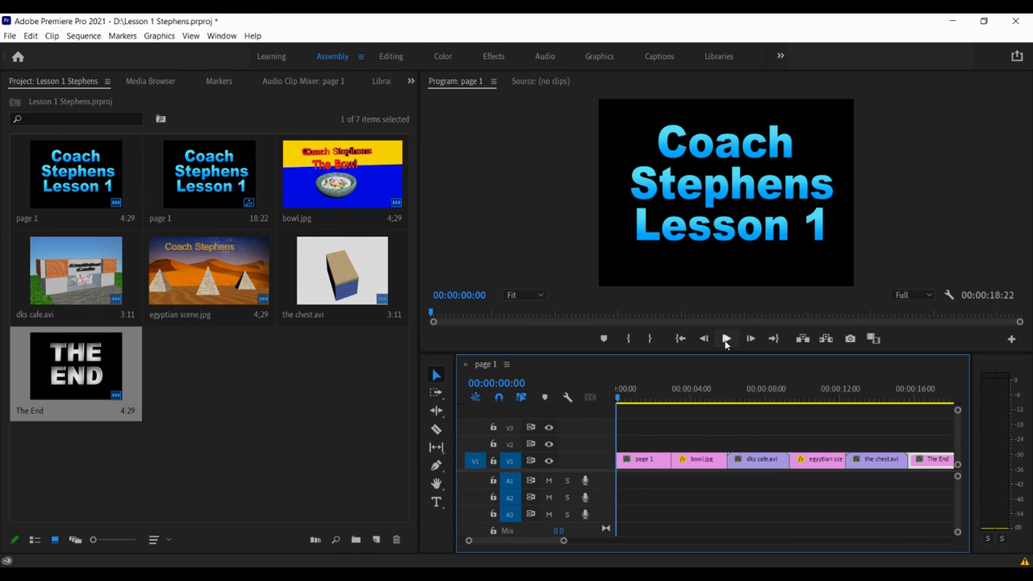
click(725, 339)
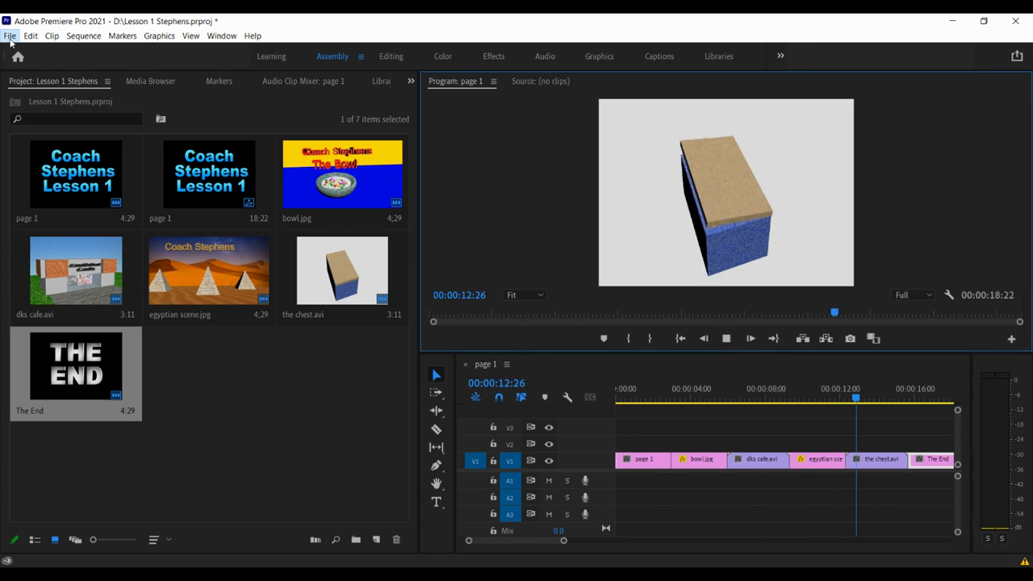
click(10, 37)
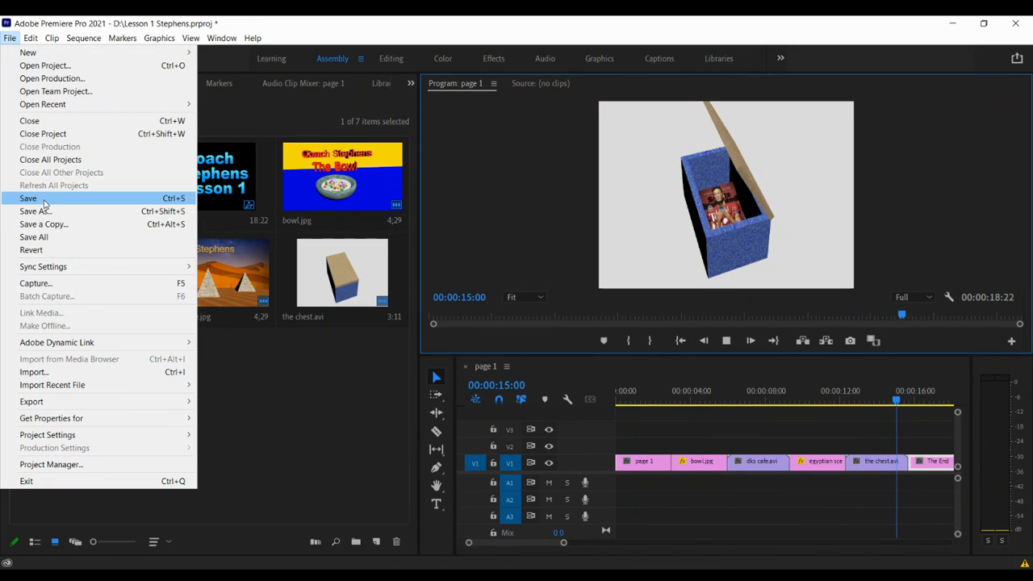
click(32, 198)
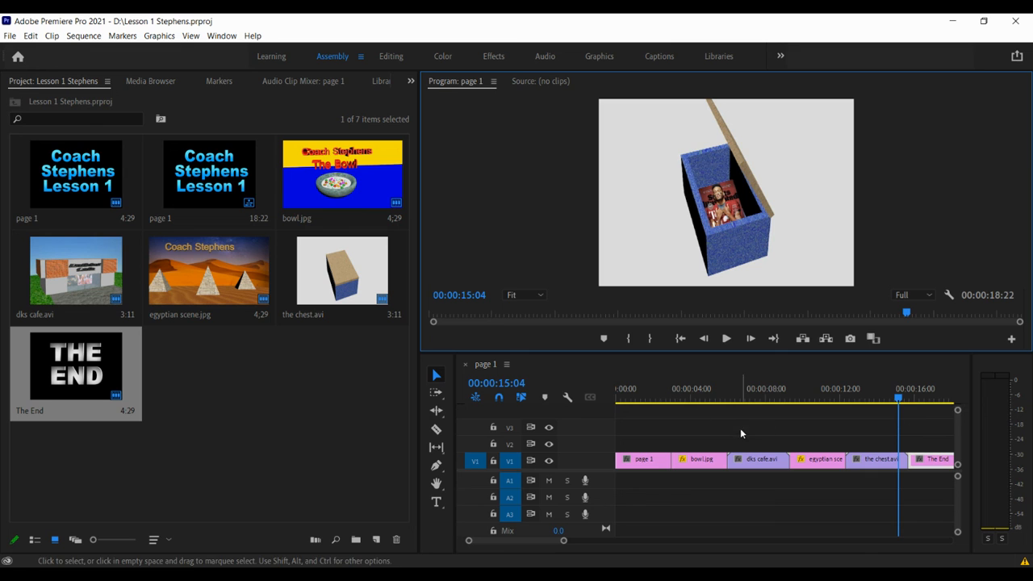
Save the project again with Save As on the D: drive, keeping its existing file name and the Adobe Premiere Pro Project type.
click(10, 35)
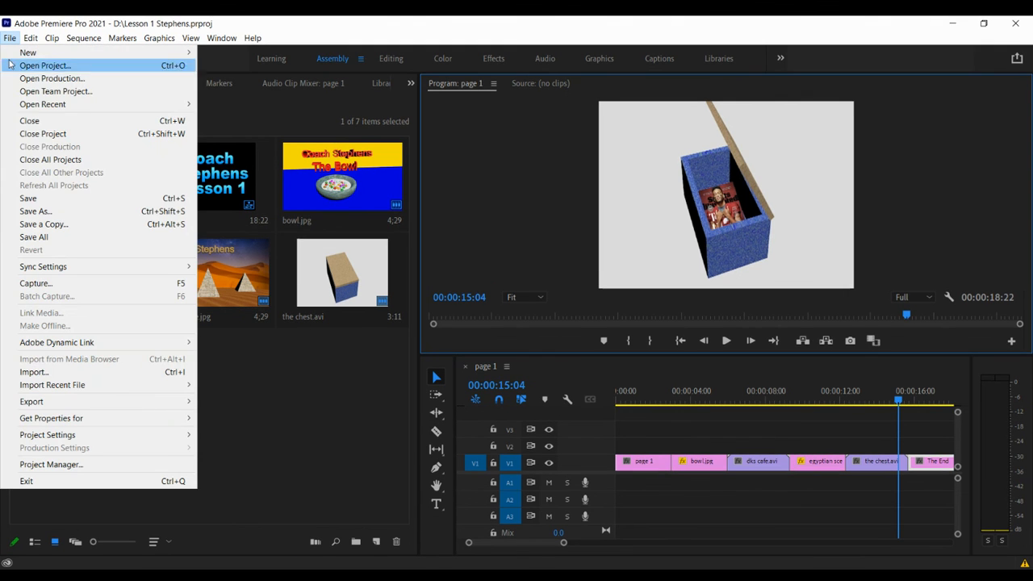
click(45, 212)
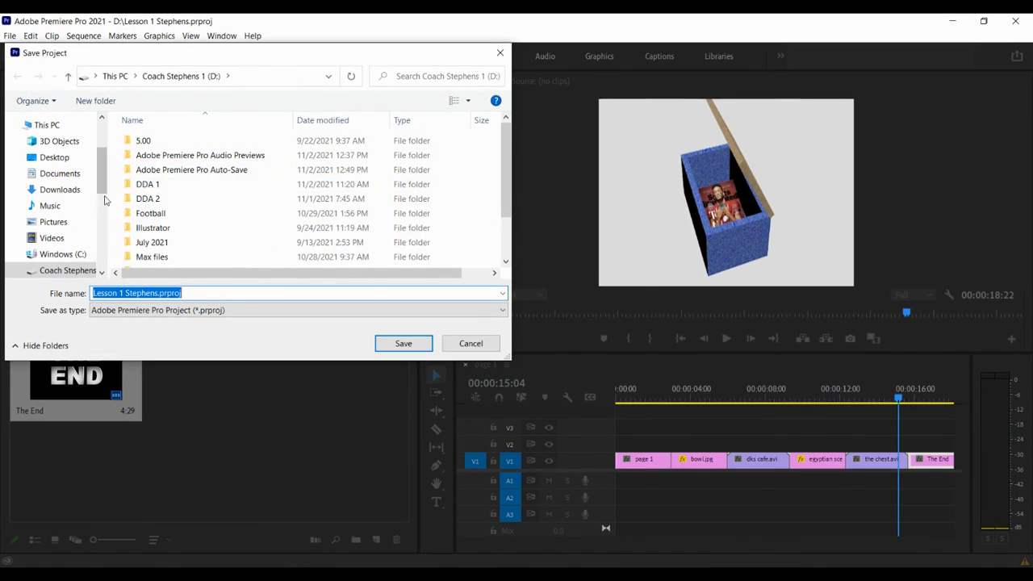
drag(104, 194, 106, 203)
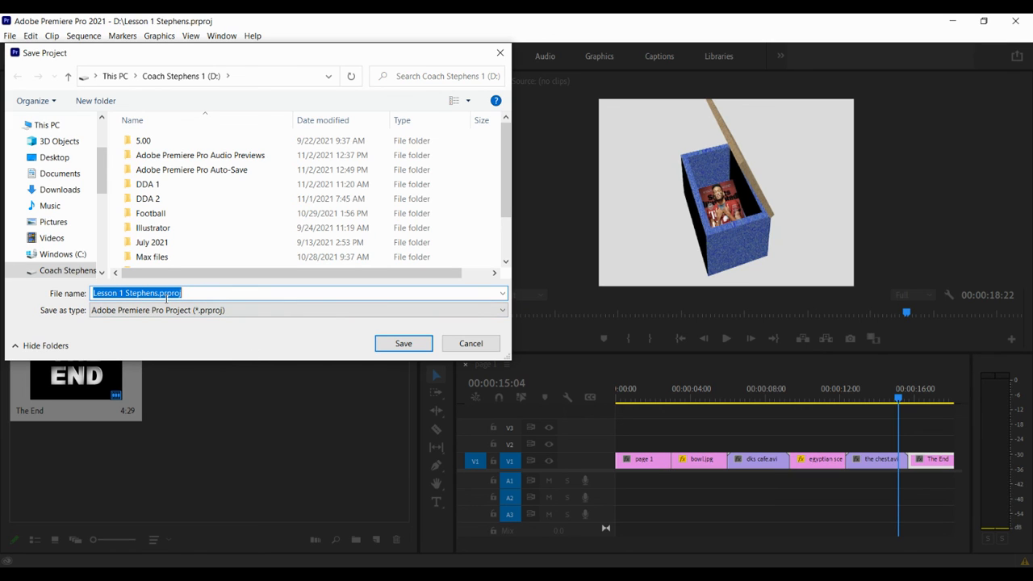
click(401, 344)
click(586, 314)
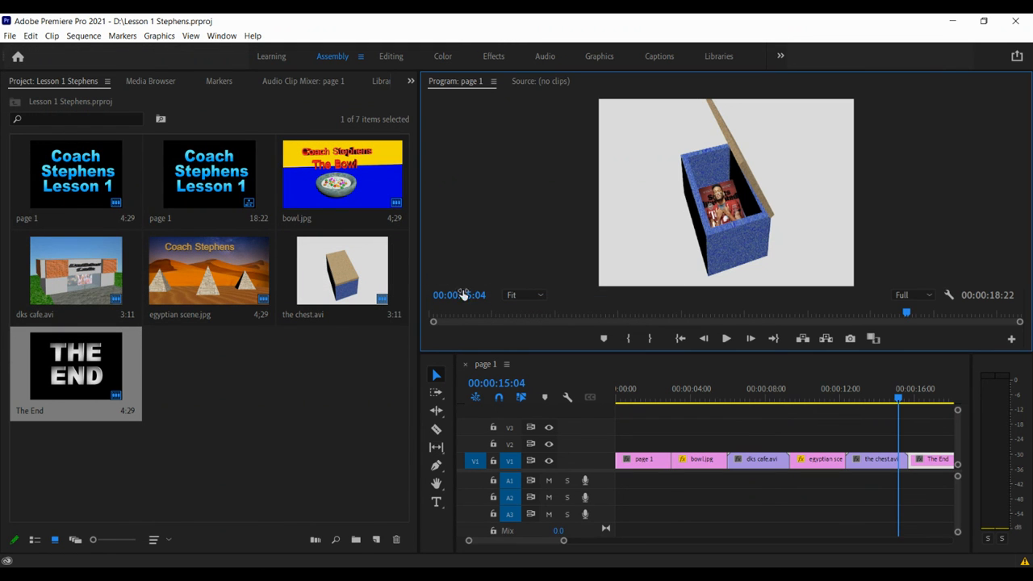
Open the list of project file commands.
click(9, 36)
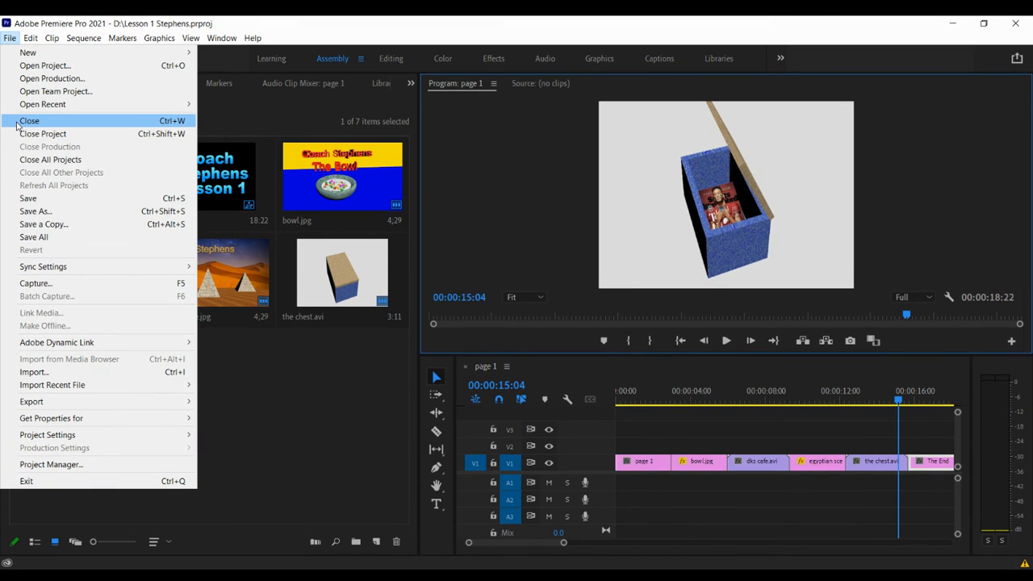